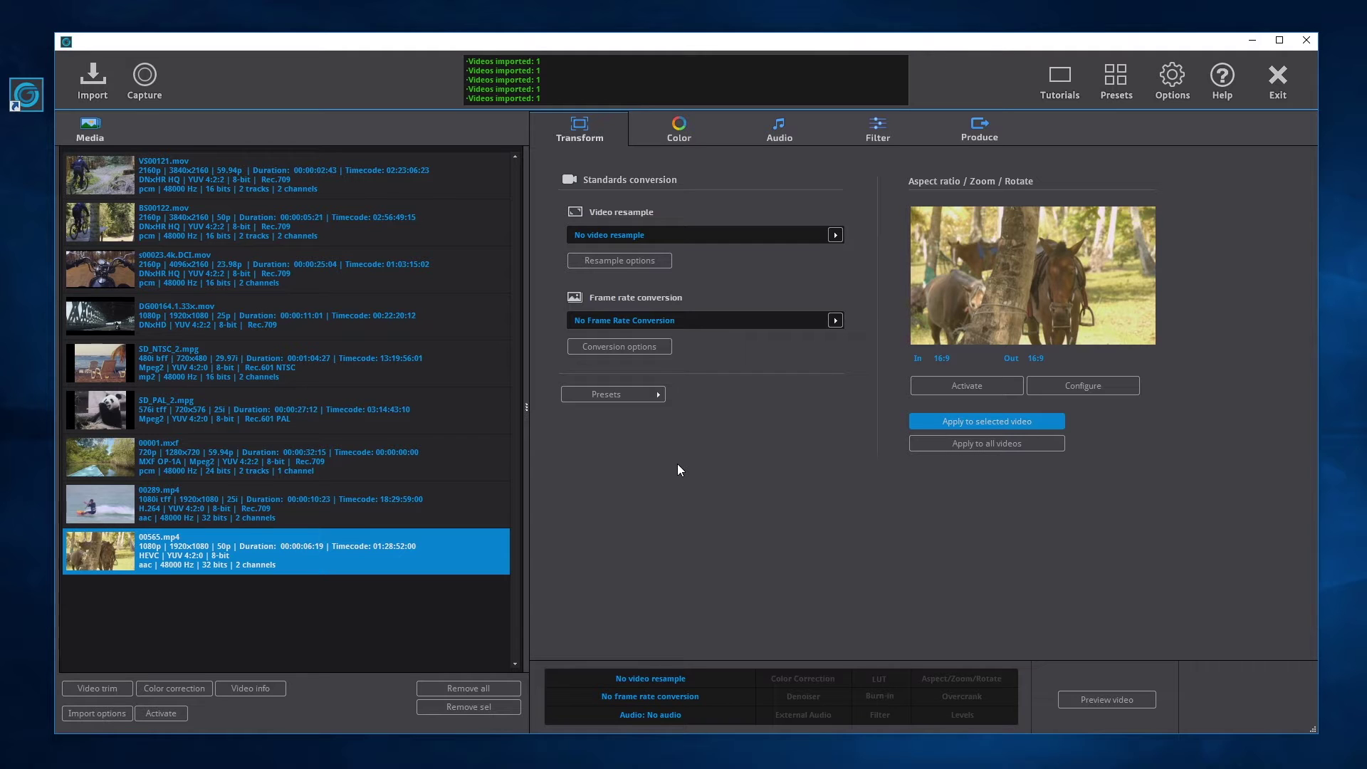
Step: Preview the river, panda, beach, bridge and motorcycle clips, then reselect 00001.mxf
click(332, 463)
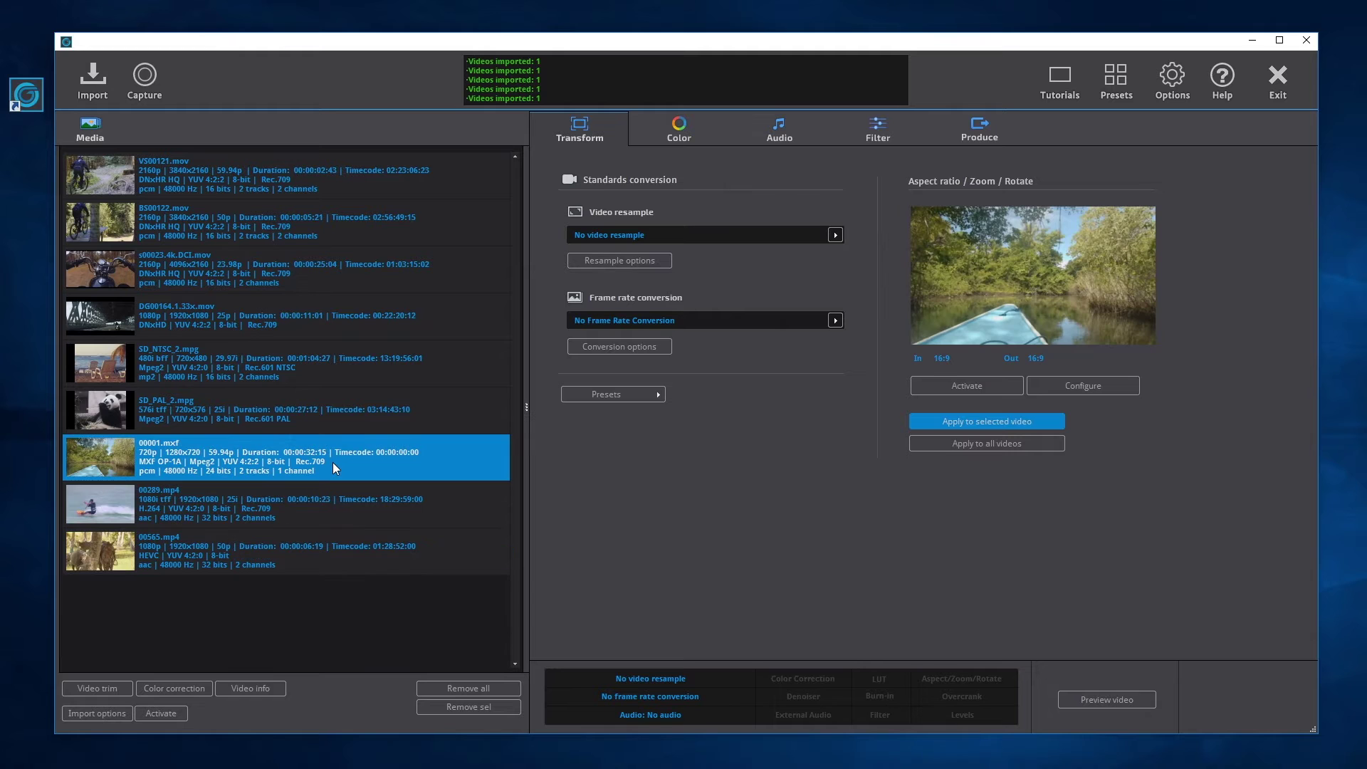
click(332, 415)
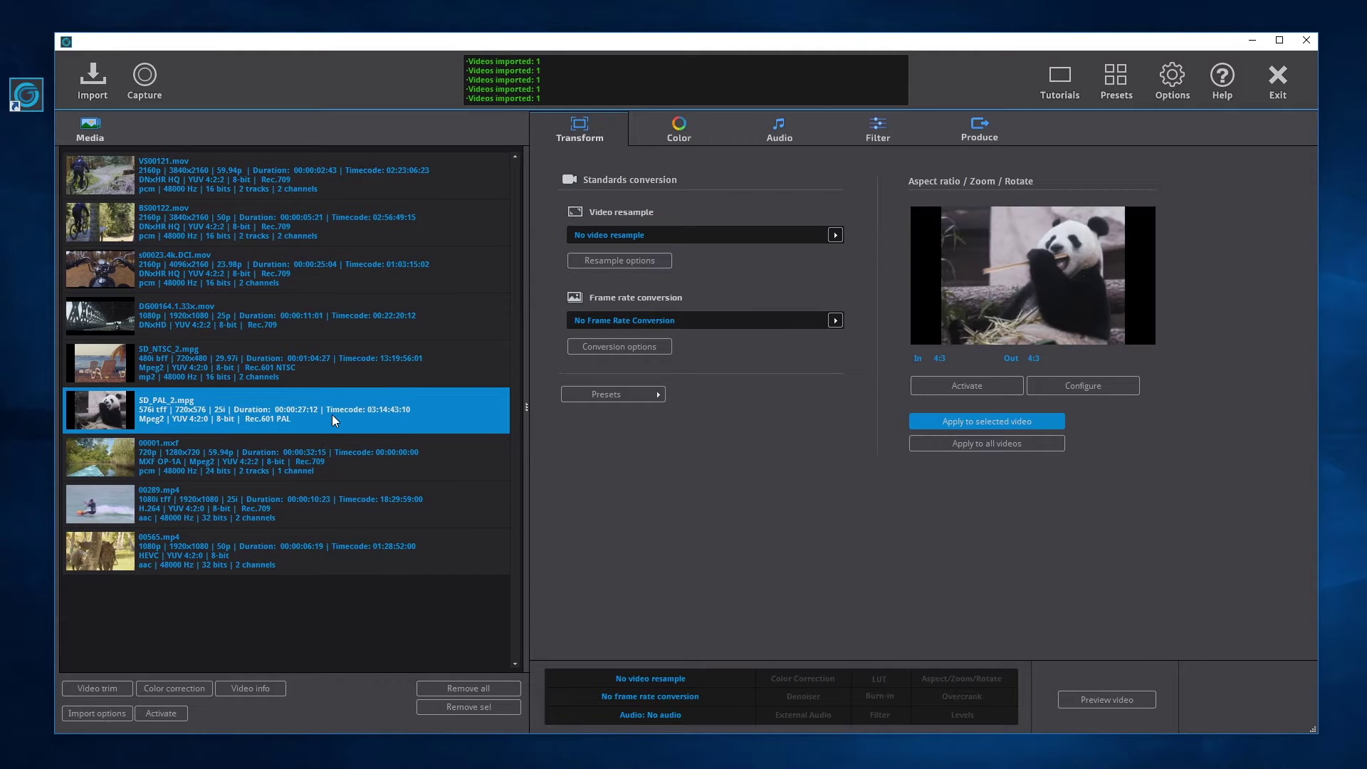
click(324, 362)
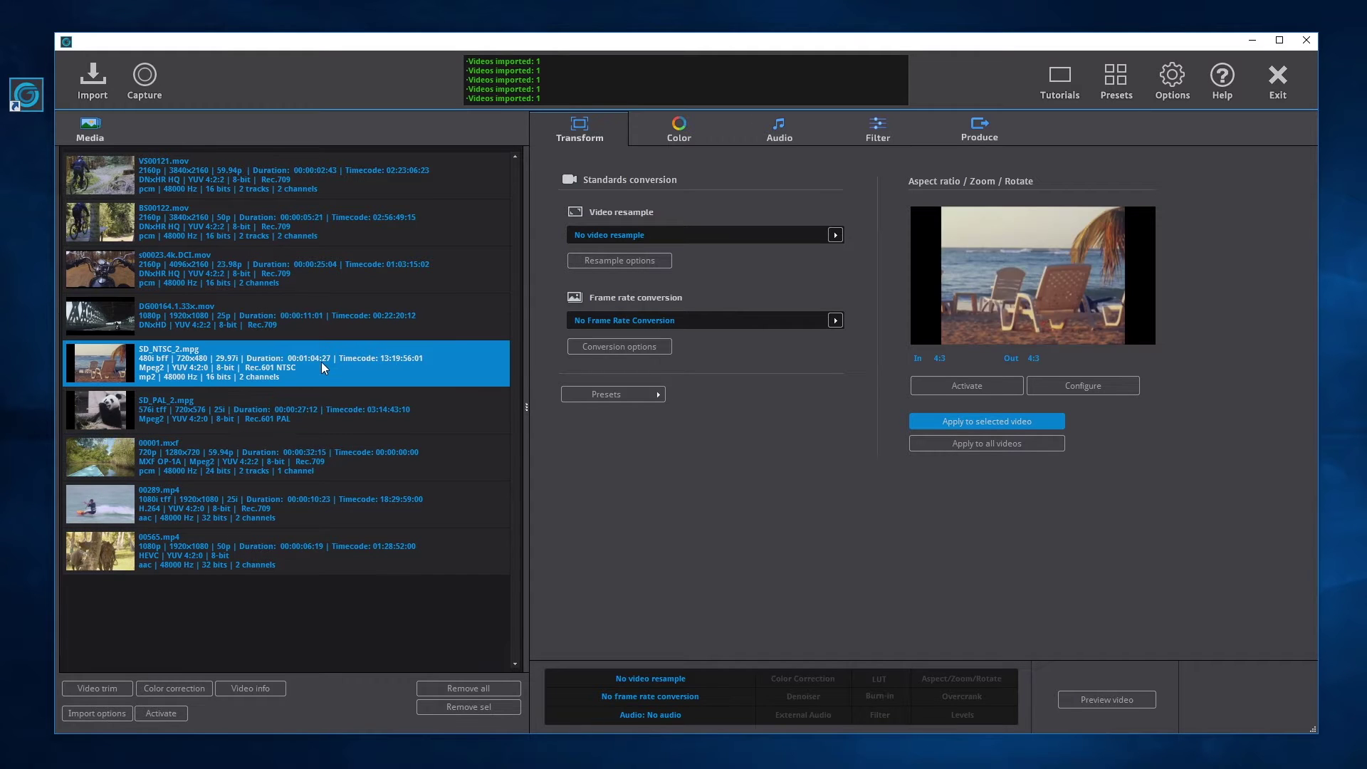
click(320, 314)
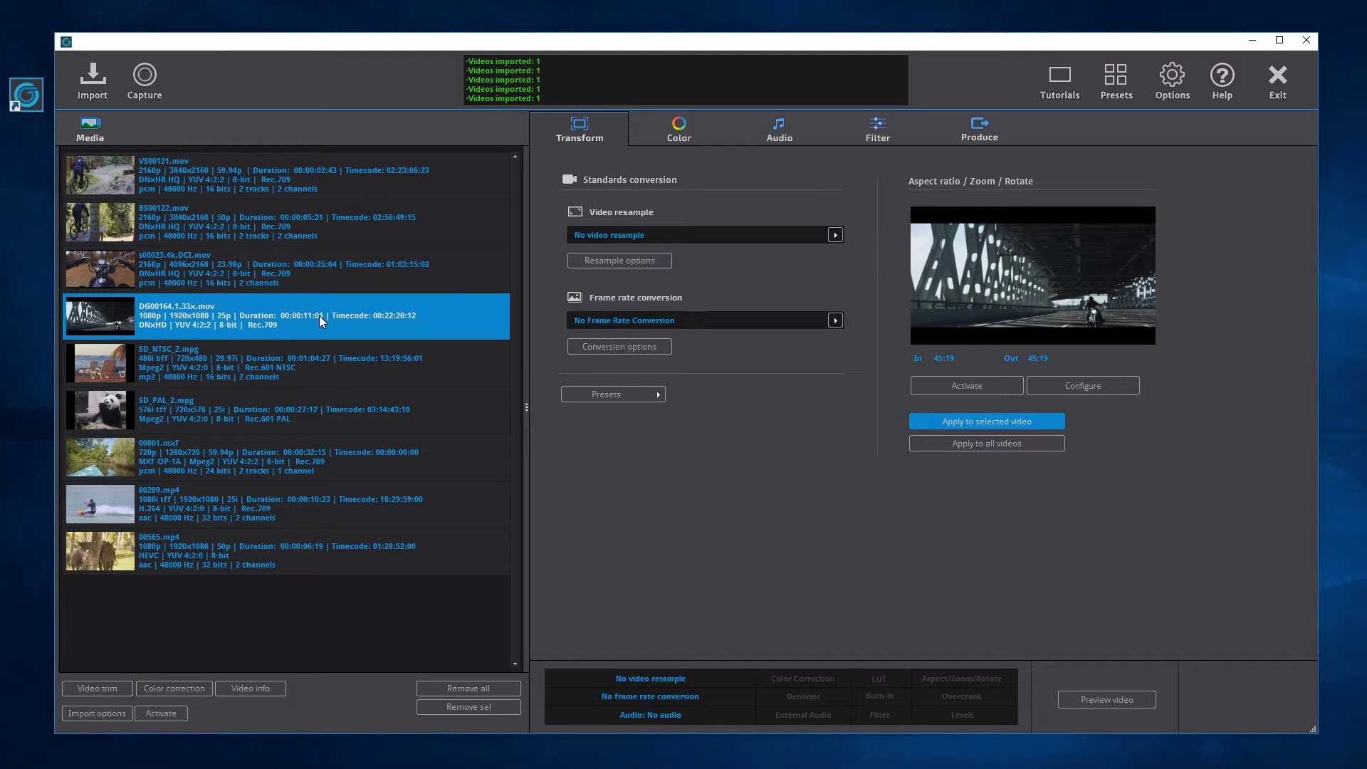
click(318, 268)
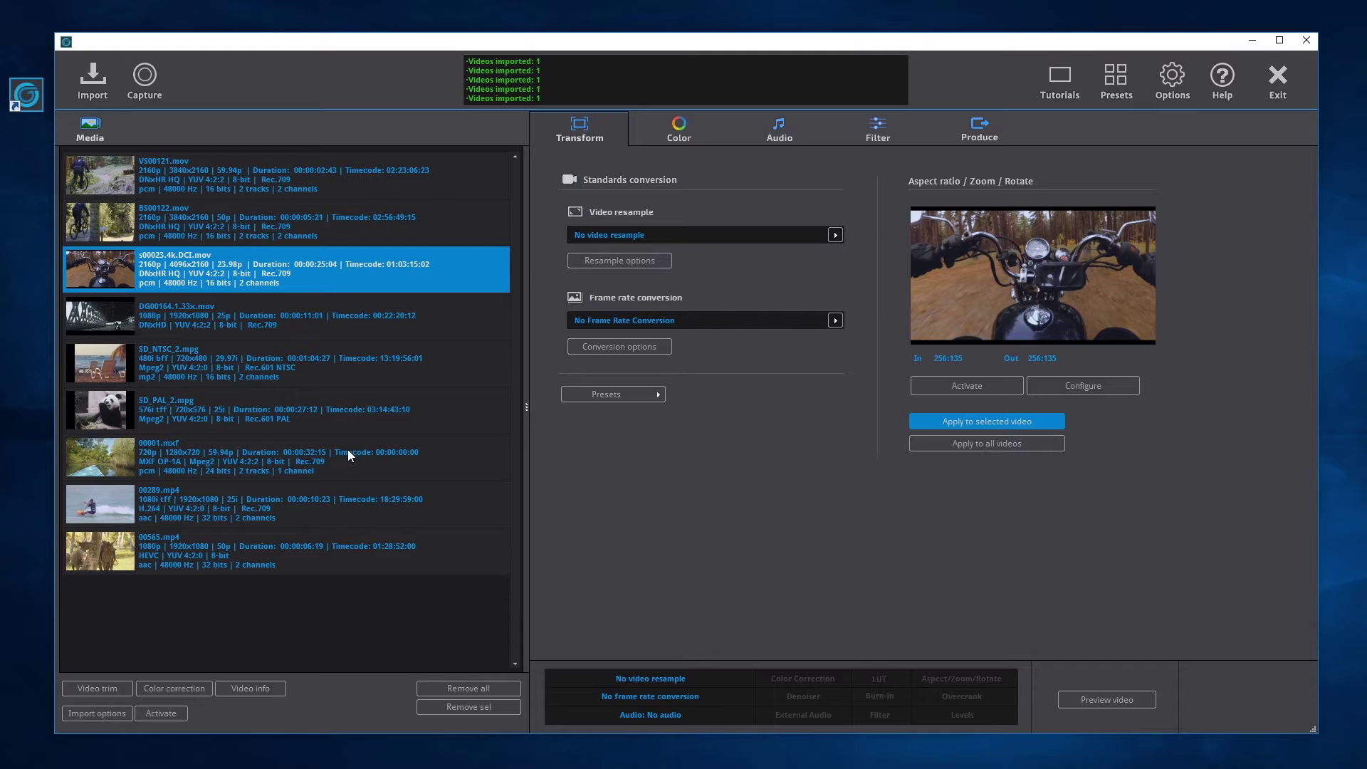
click(446, 461)
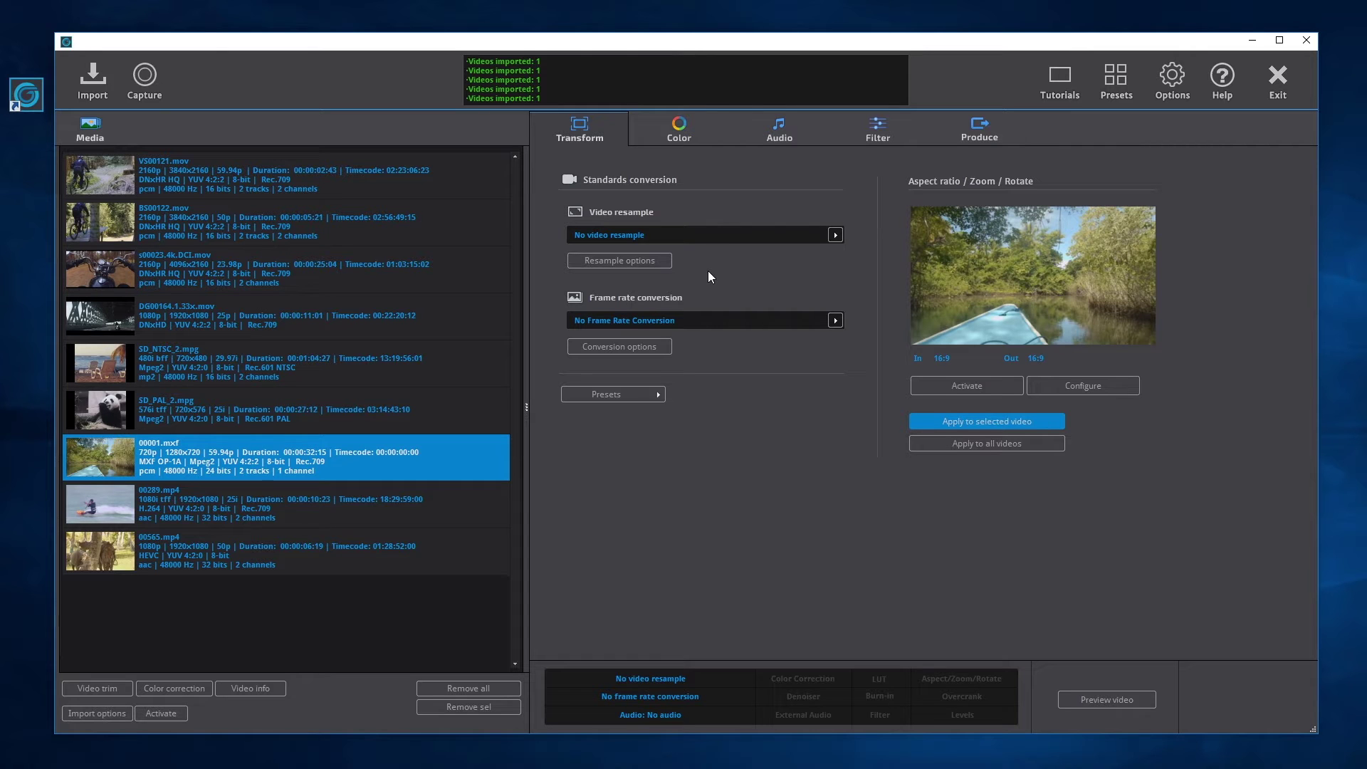
click(660, 259)
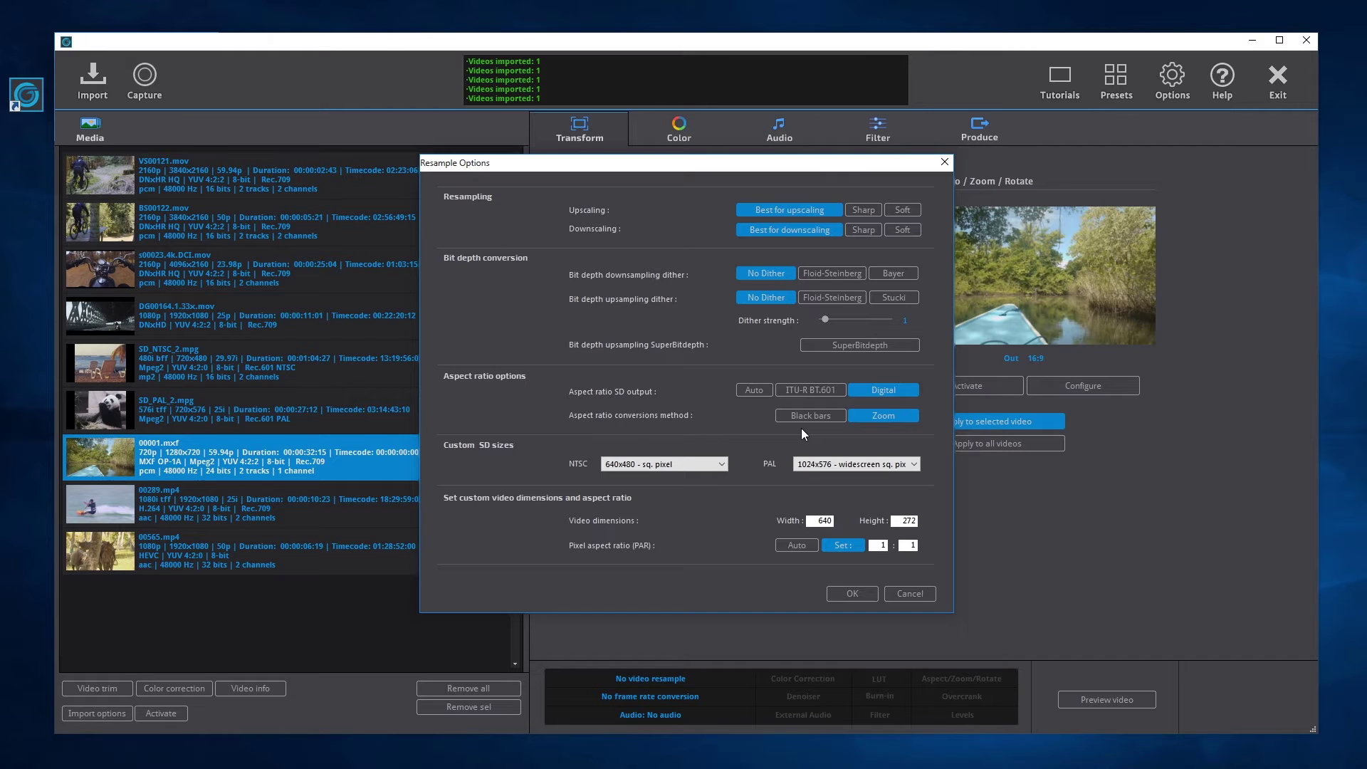
click(799, 414)
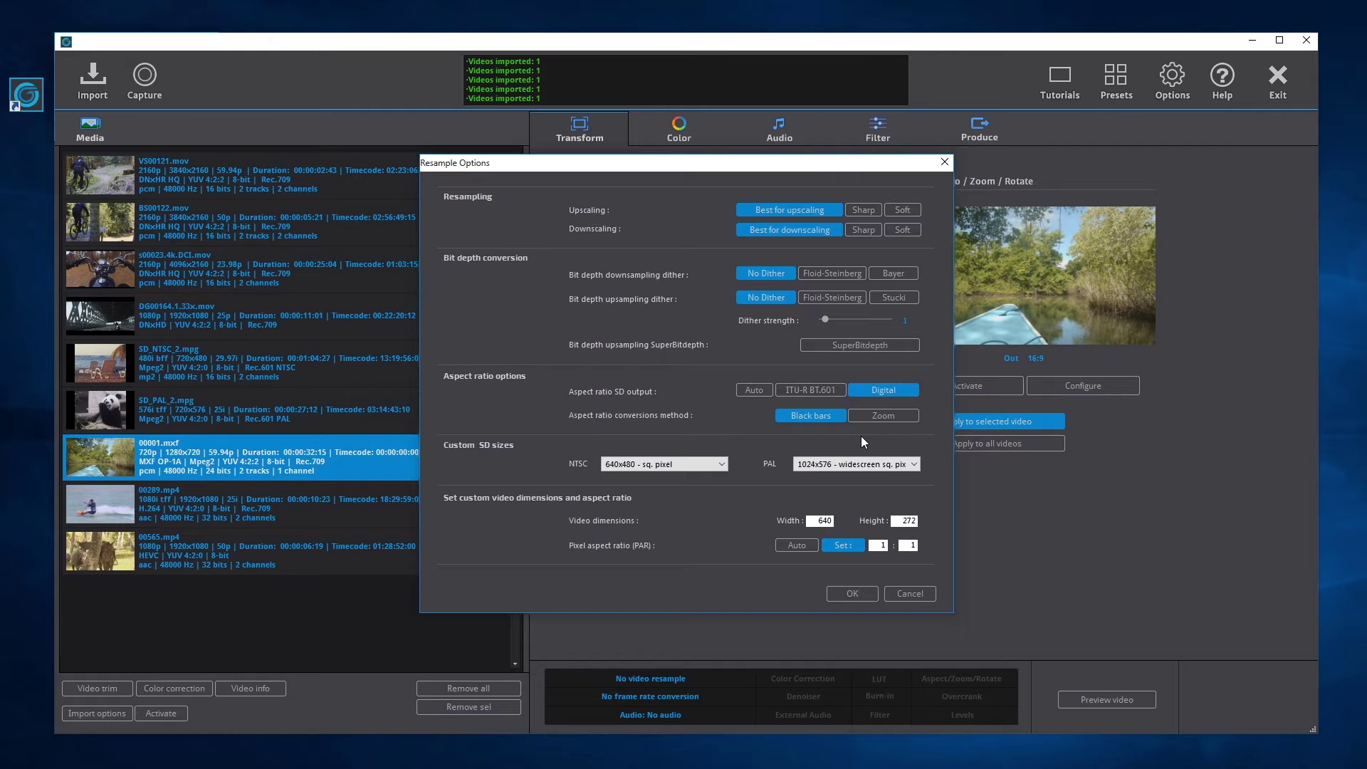
click(887, 416)
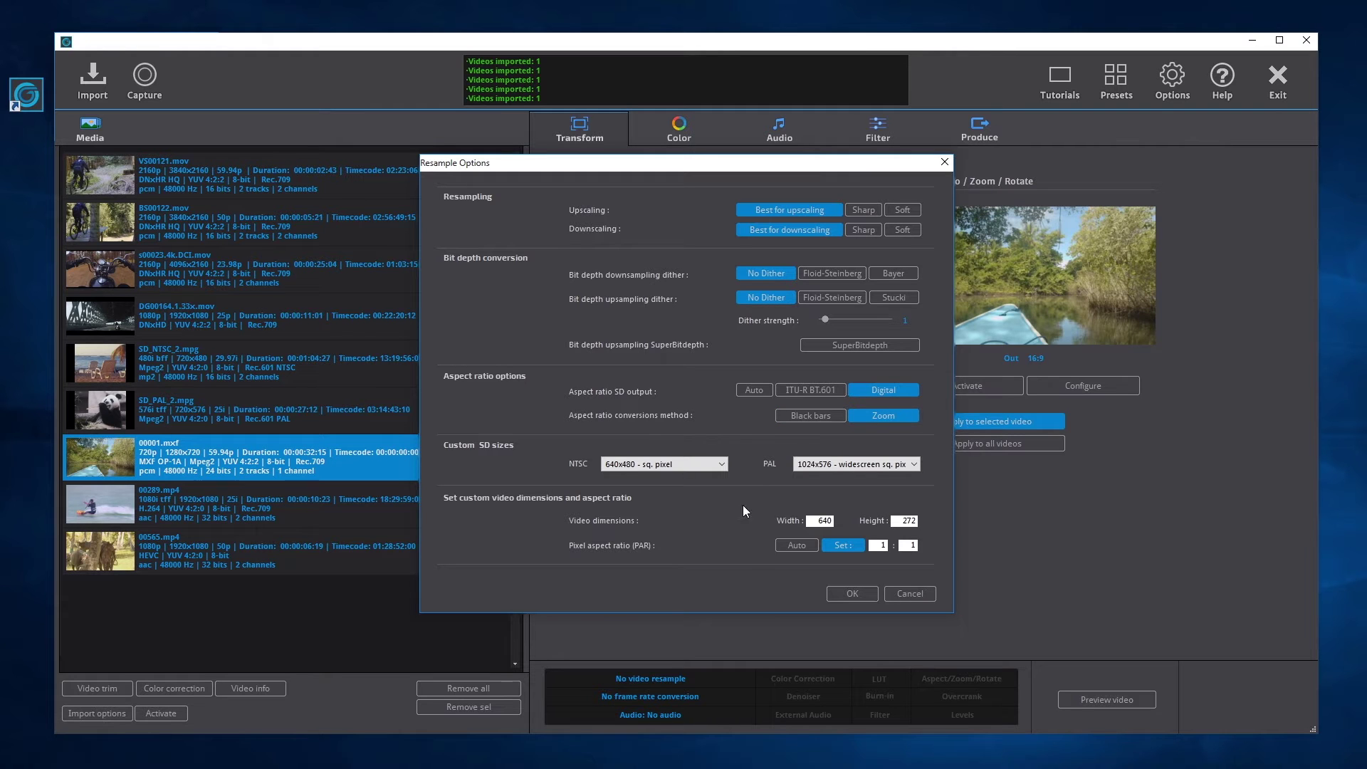
click(846, 593)
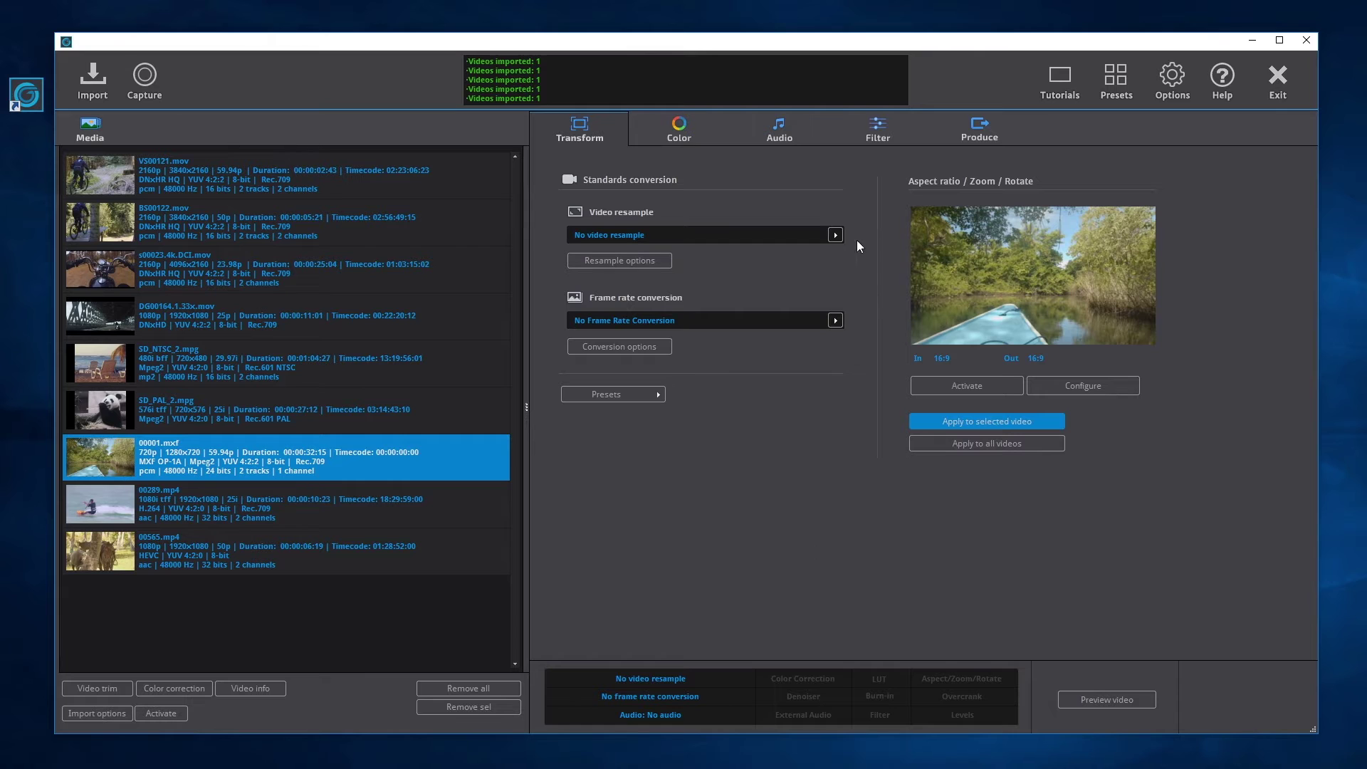
Step: Set video resample to HD 2.35:1 (1920x816) and open two quick previews of 00001.mxf
click(835, 234)
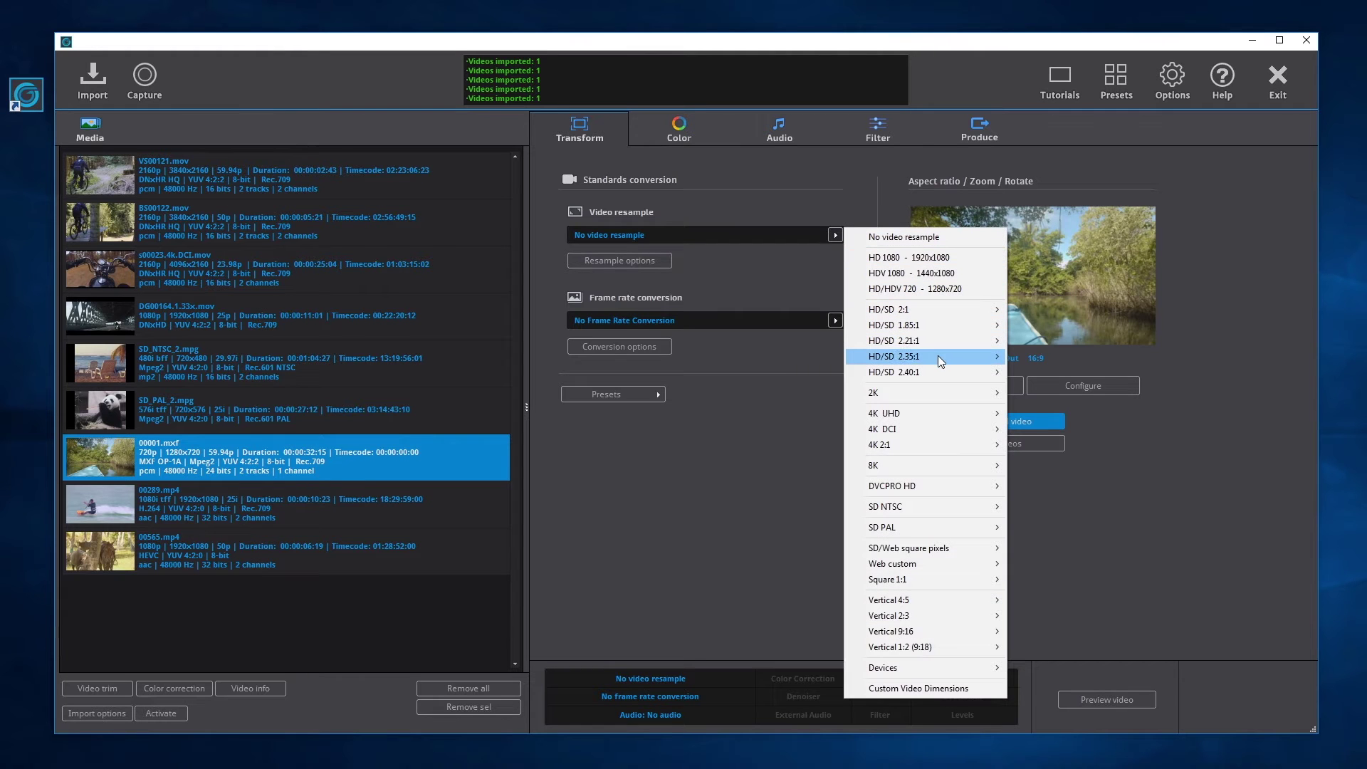
mouse_move(925, 356)
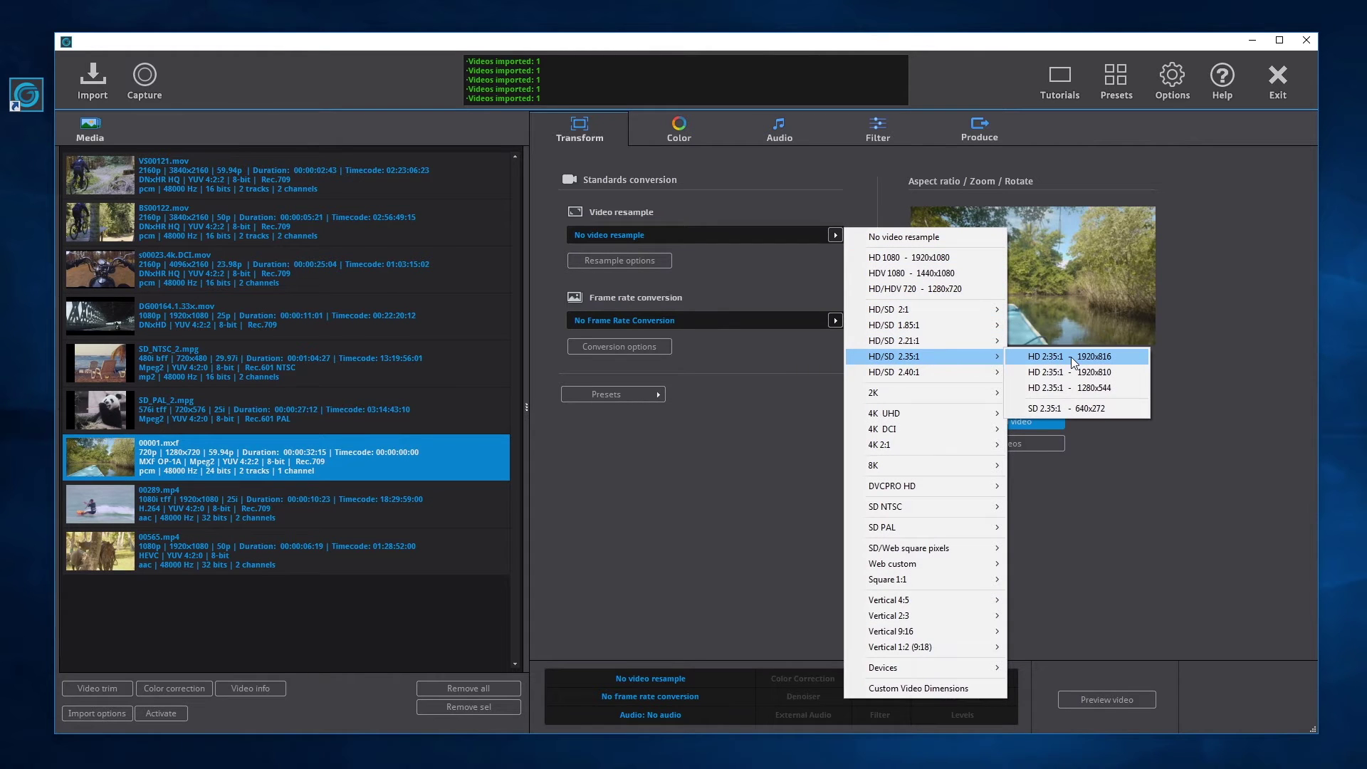
click(1071, 357)
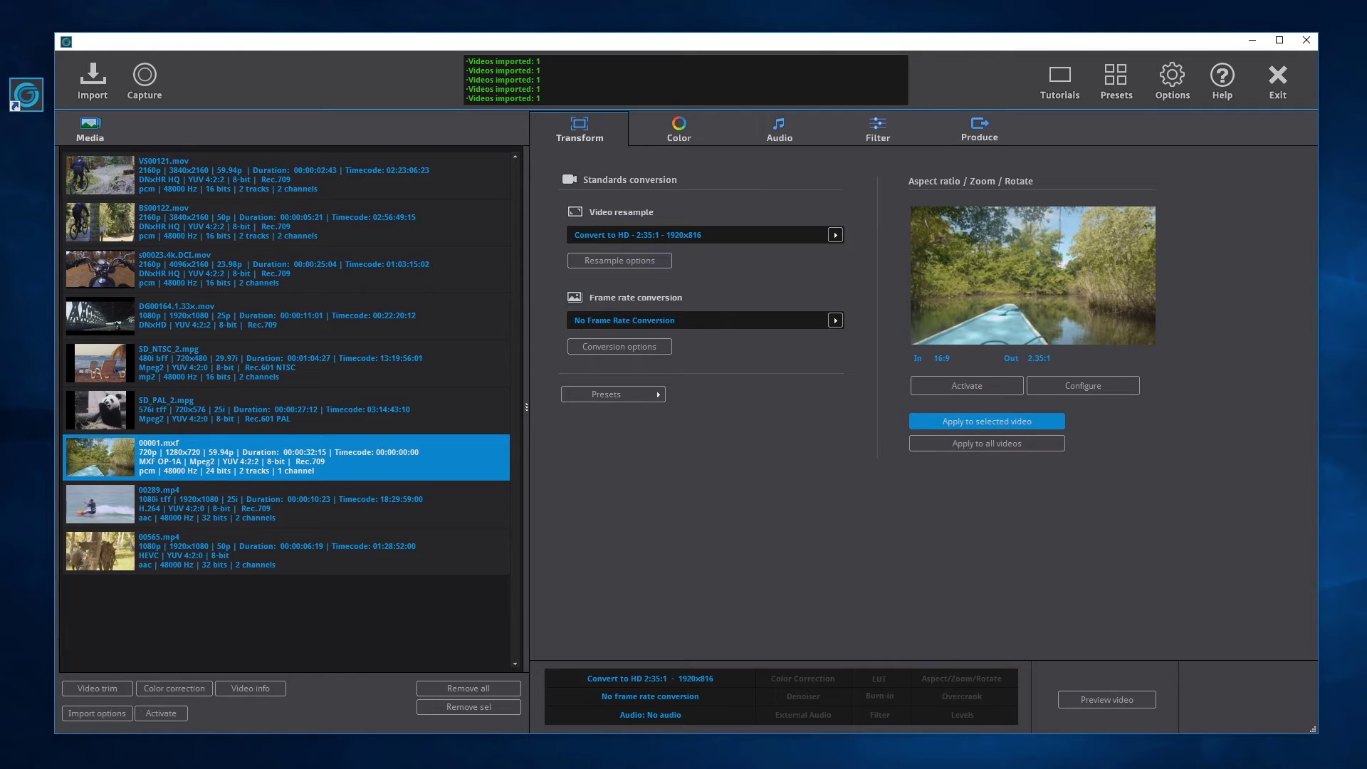
click(1107, 699)
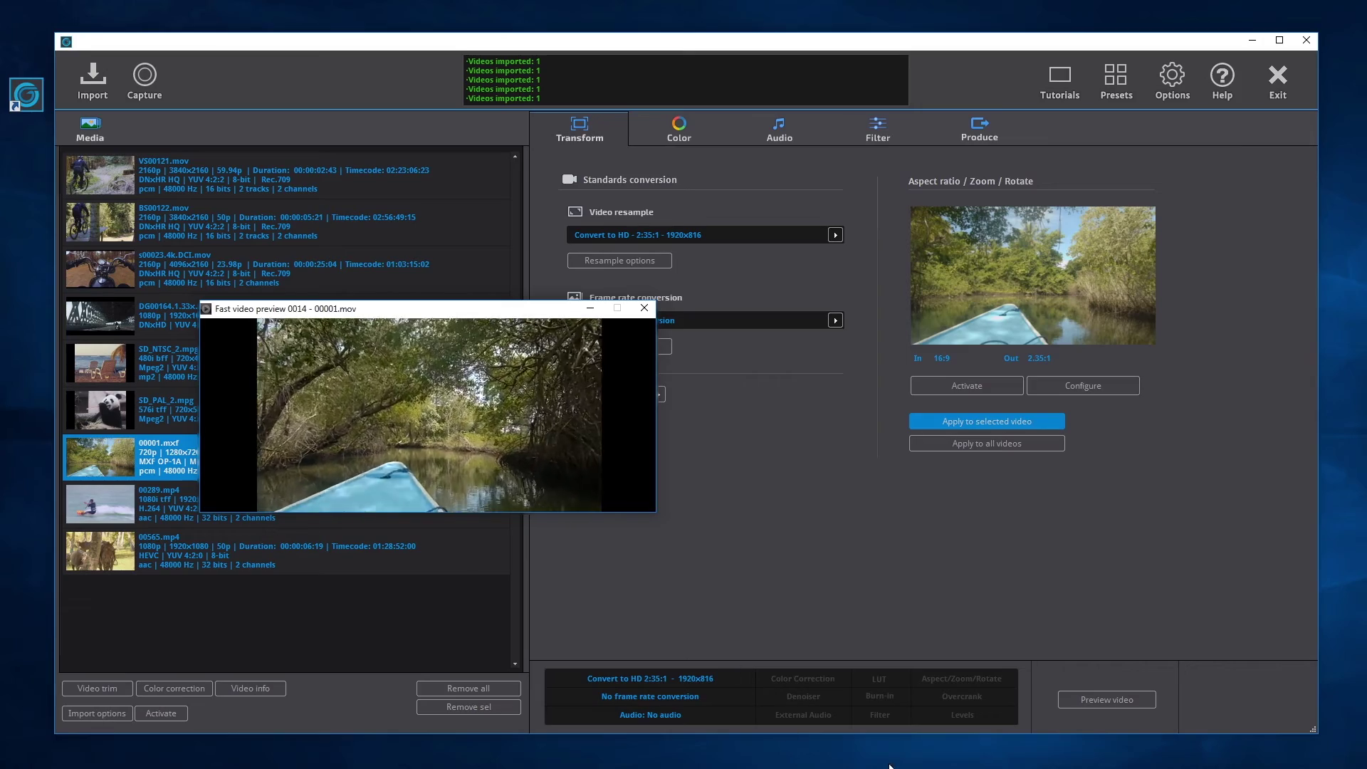
click(1107, 700)
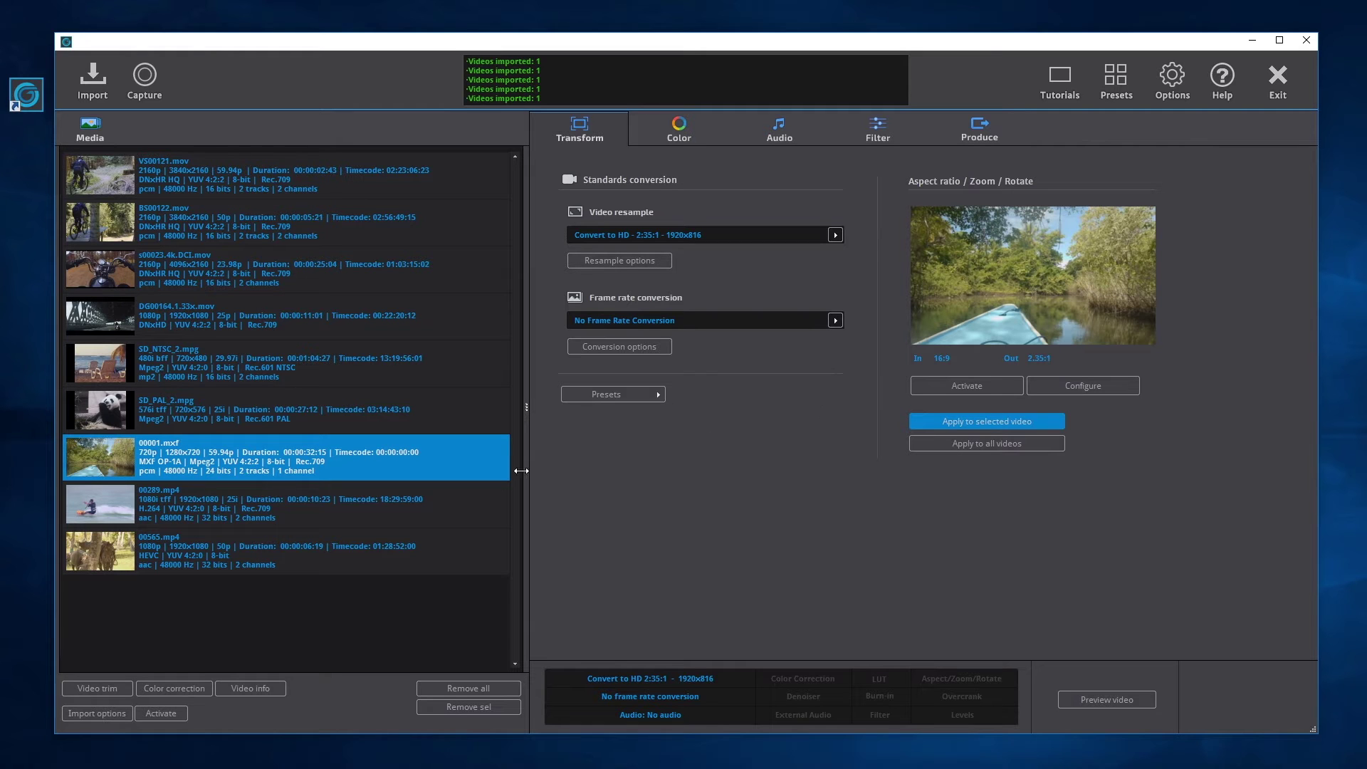
Step: Select the horse clip 00565.mp4 and activate Aspect ratio / Zoom / Rotate
click(364, 541)
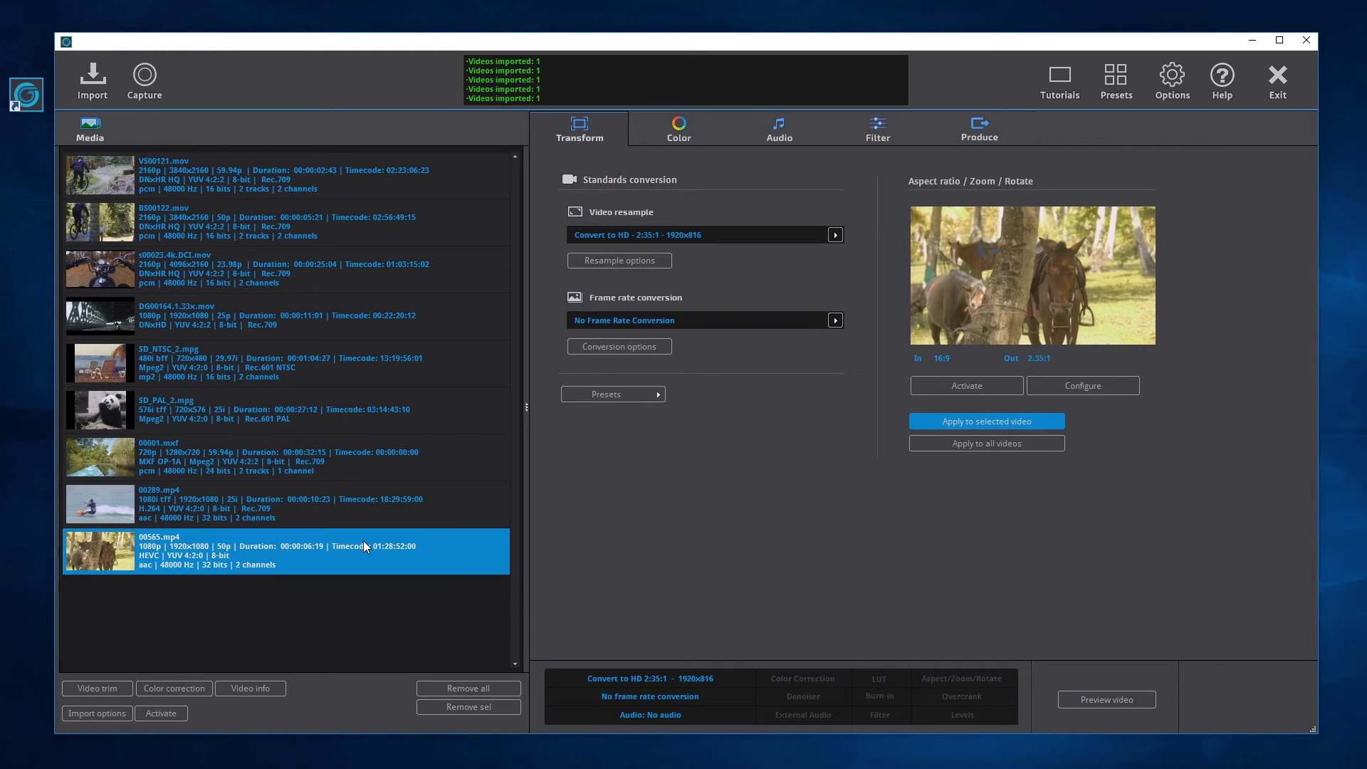
click(961, 385)
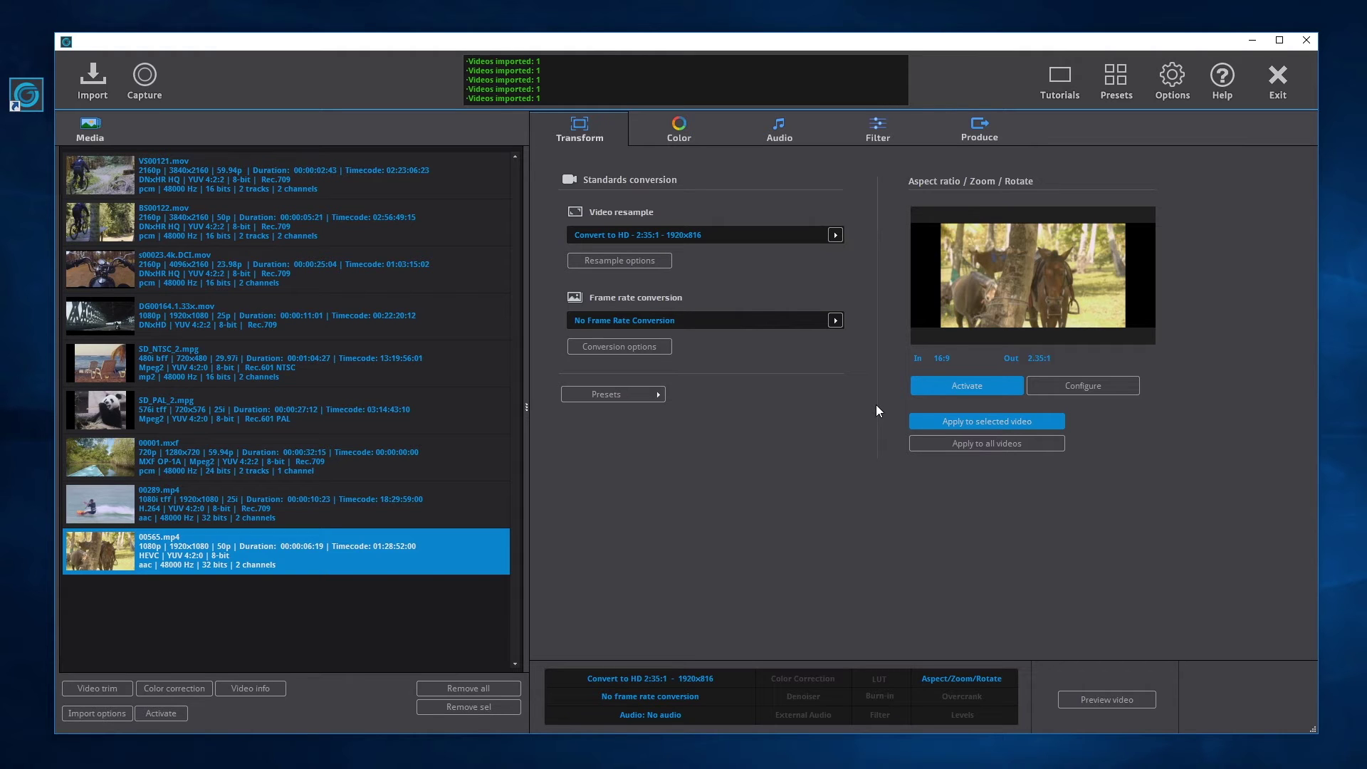
Step: Open the Aspect ratio/Zoom/Rotate settings and bring the horses clip zoom to 8.8%
click(1088, 388)
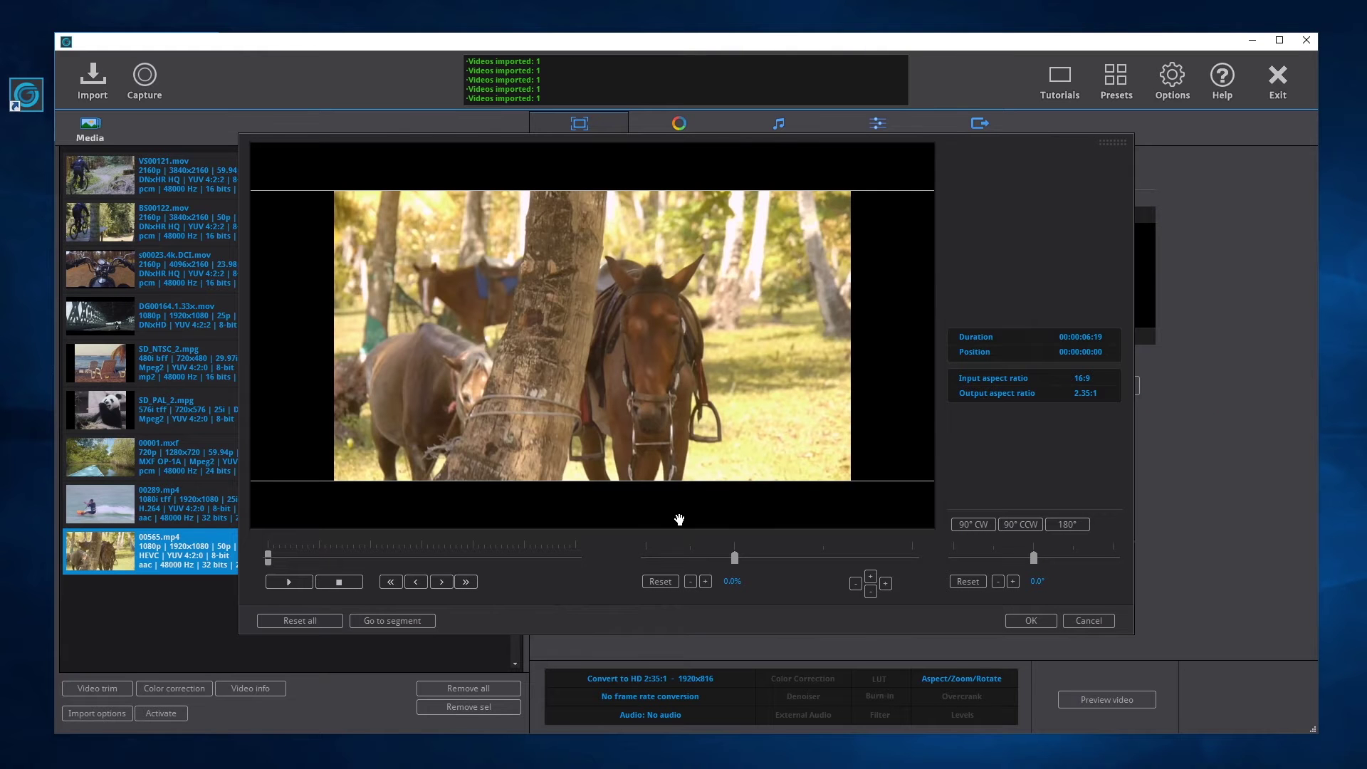
drag(734, 557, 750, 561)
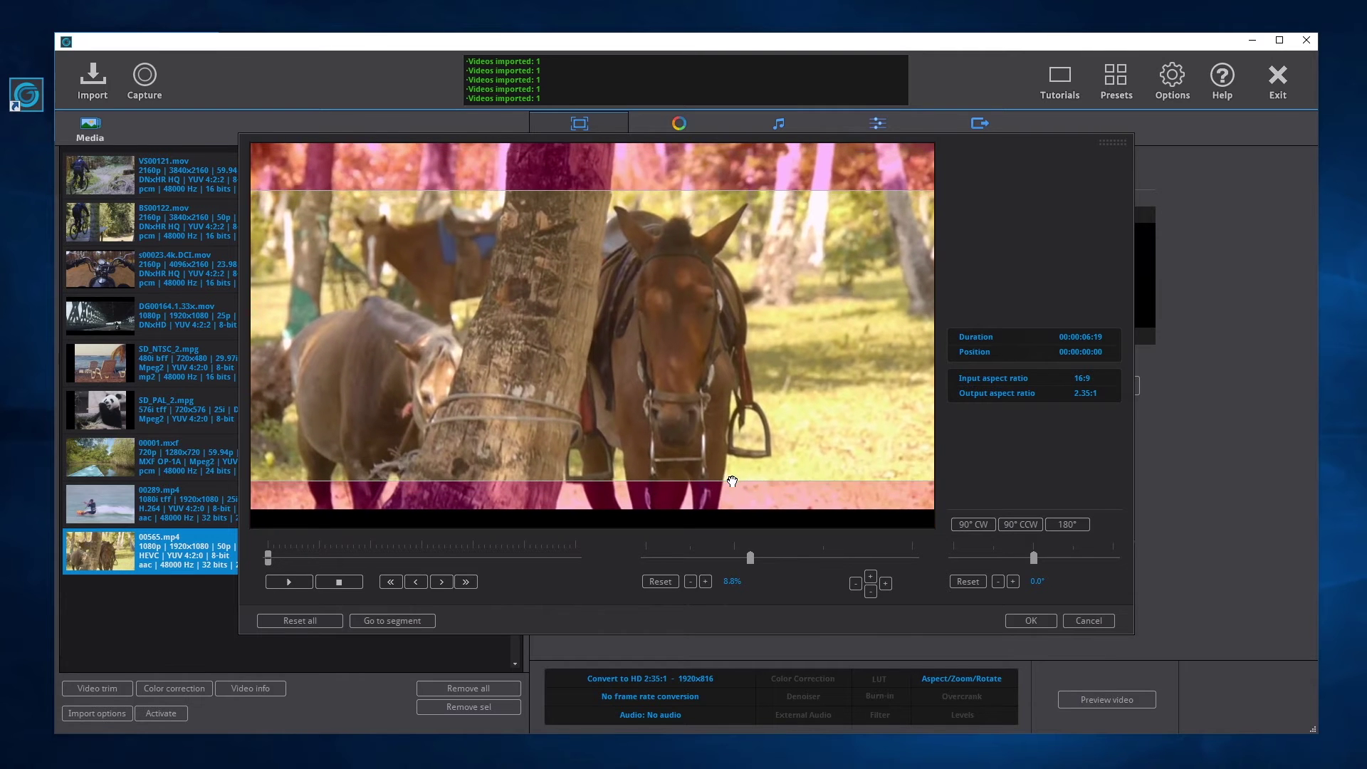
drag(749, 558, 745, 558)
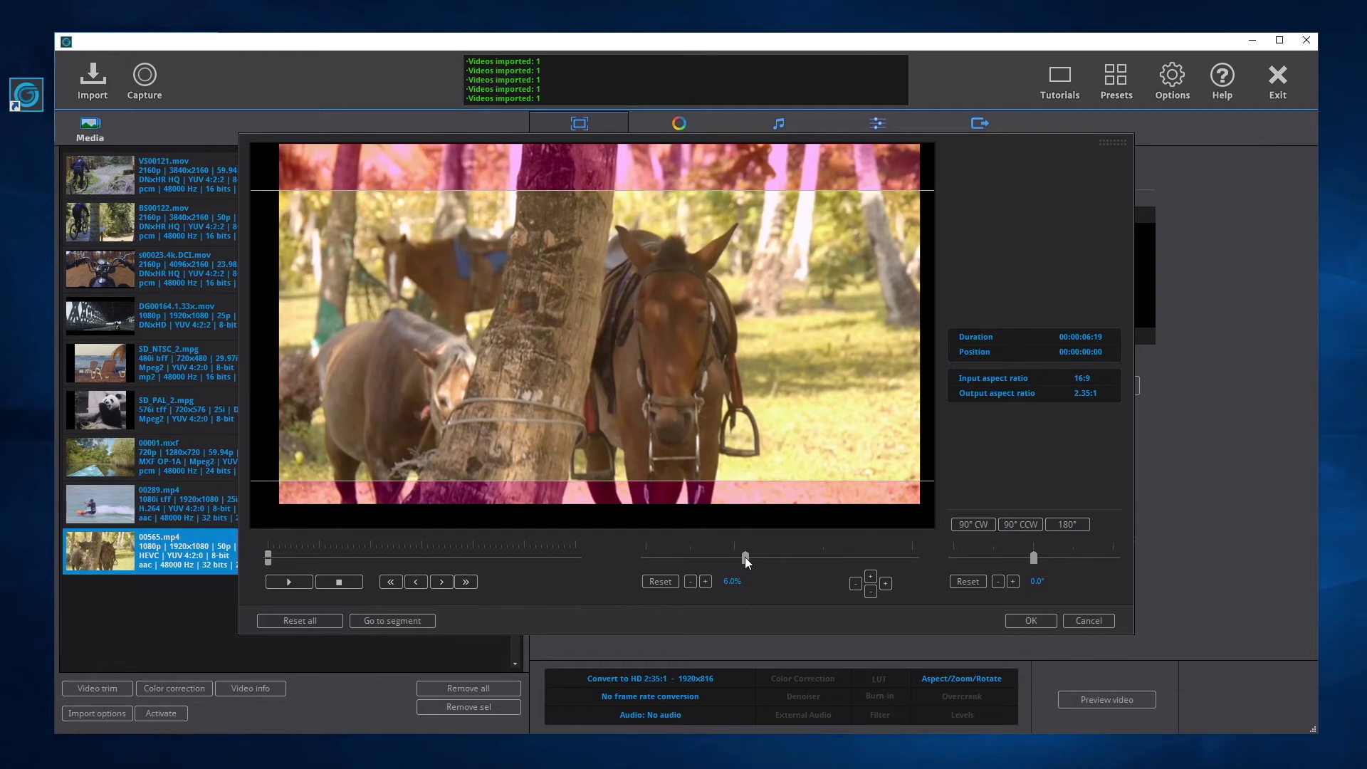
drag(745, 557, 751, 559)
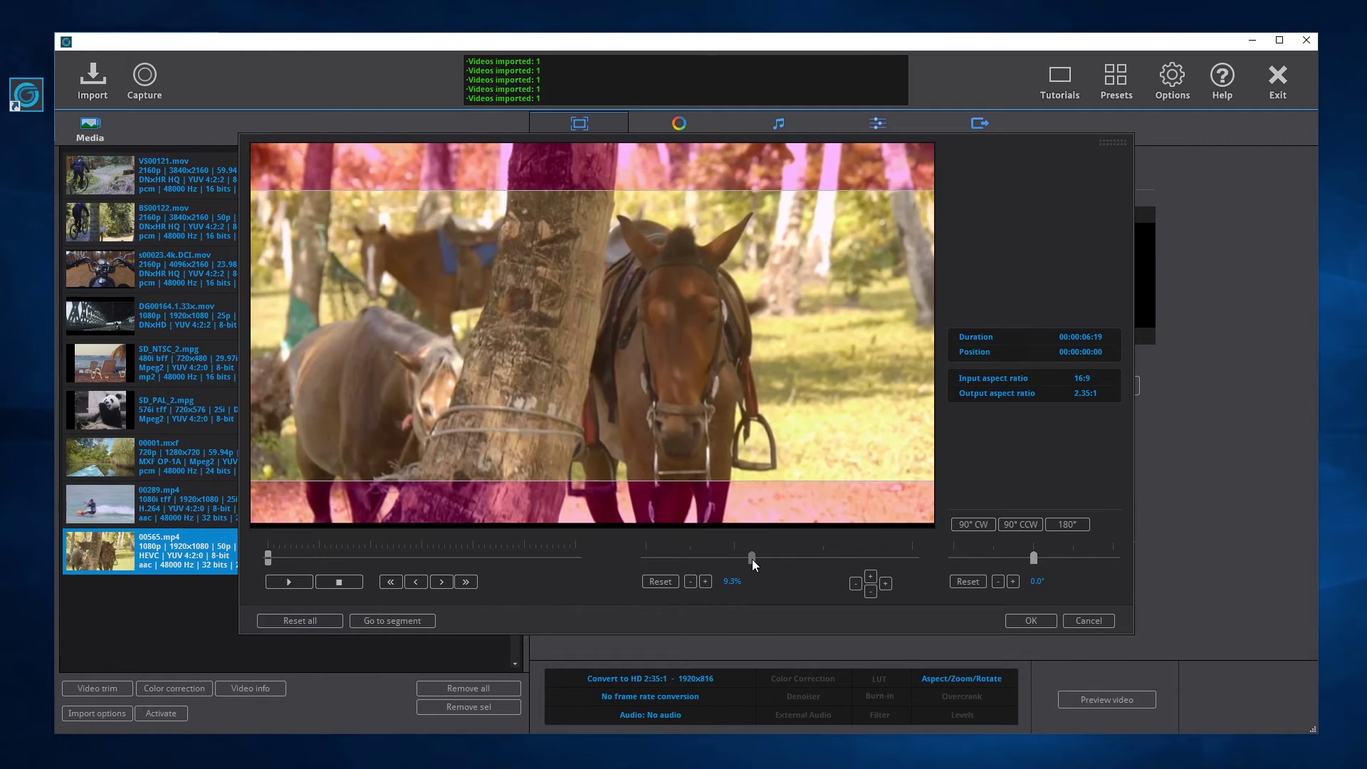
click(693, 581)
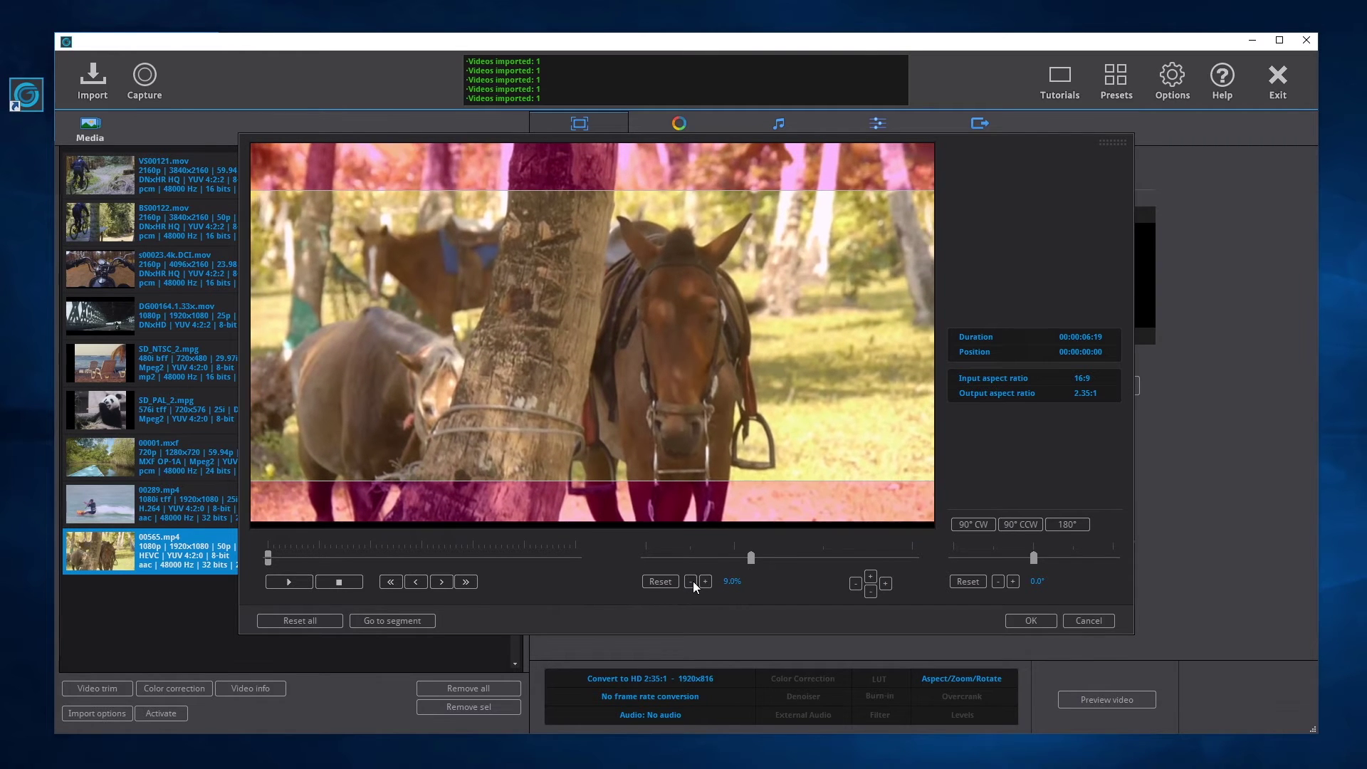
Step: Raise the picture four steps in the 2.35:1 frame, check playback, and confirm
click(870, 574)
click(870, 575)
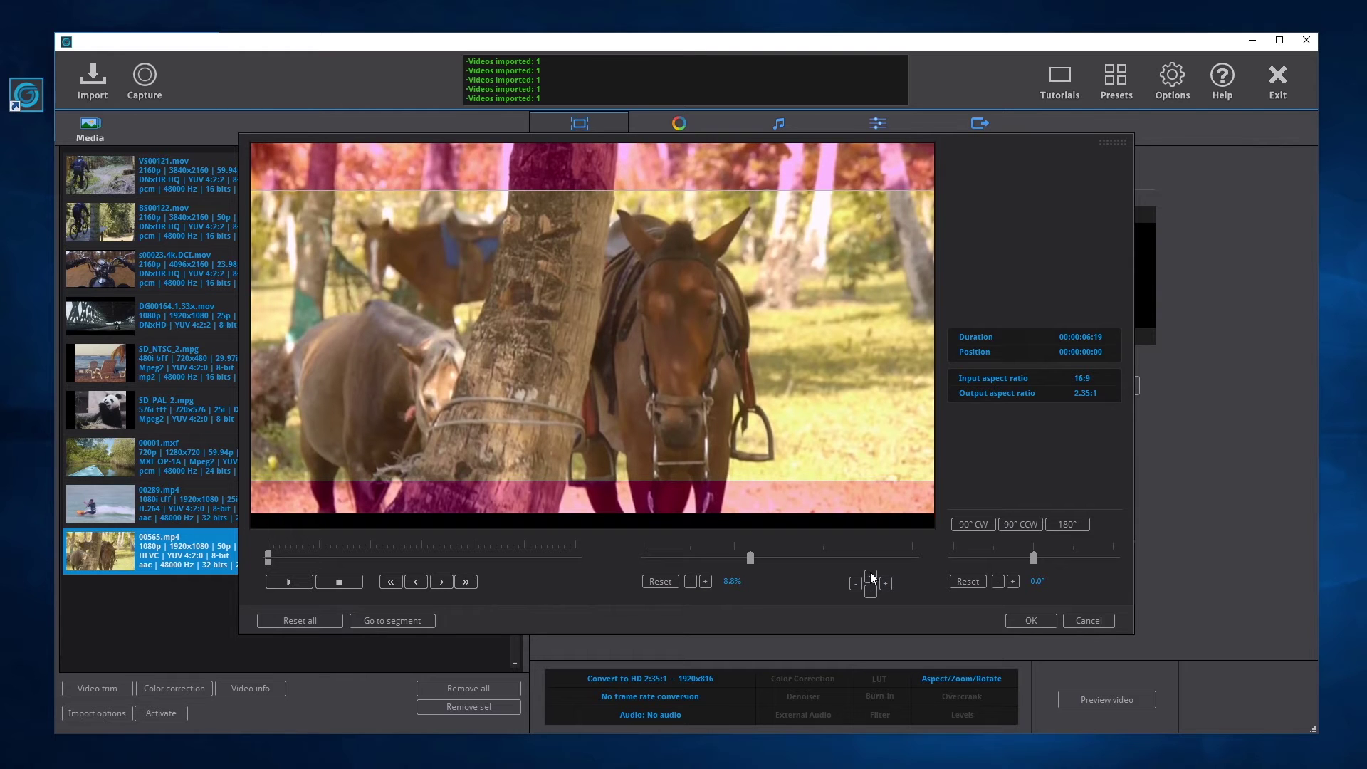
click(869, 578)
click(871, 578)
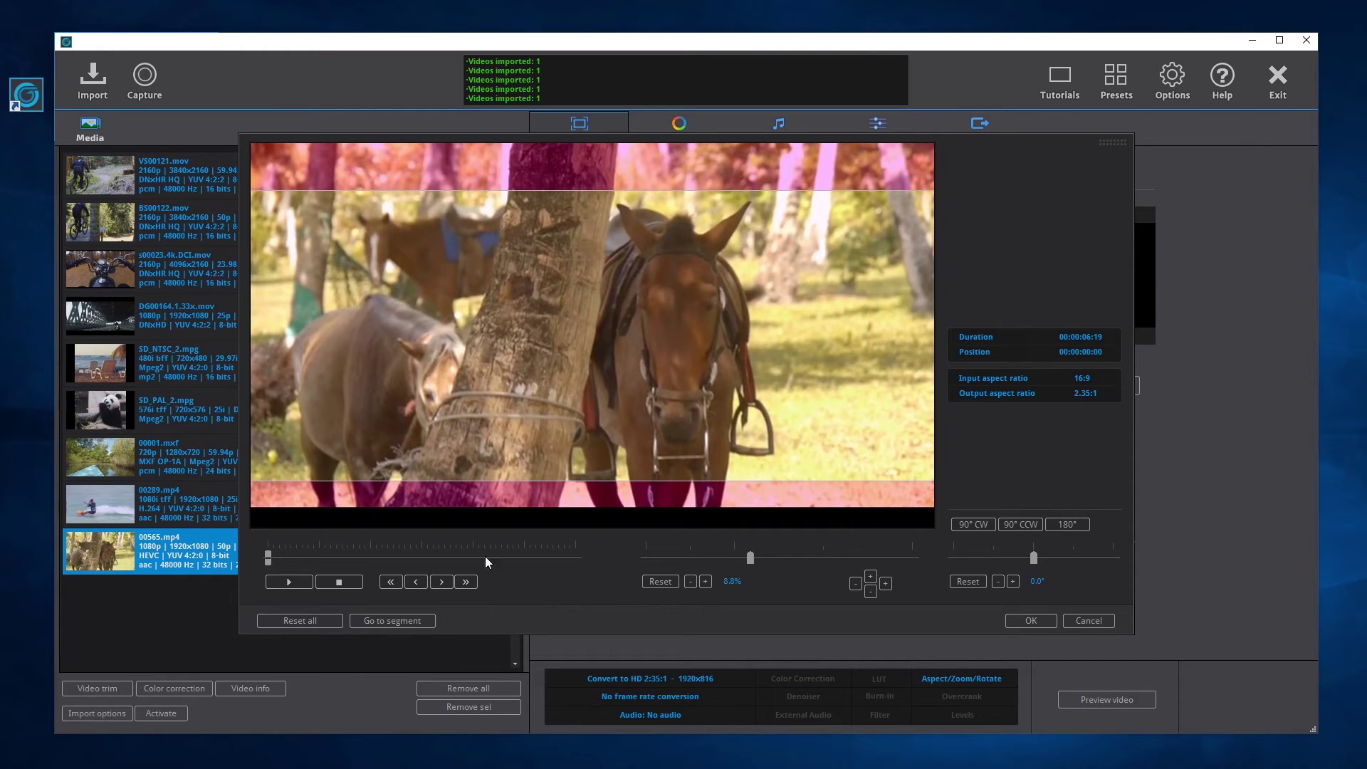
click(288, 581)
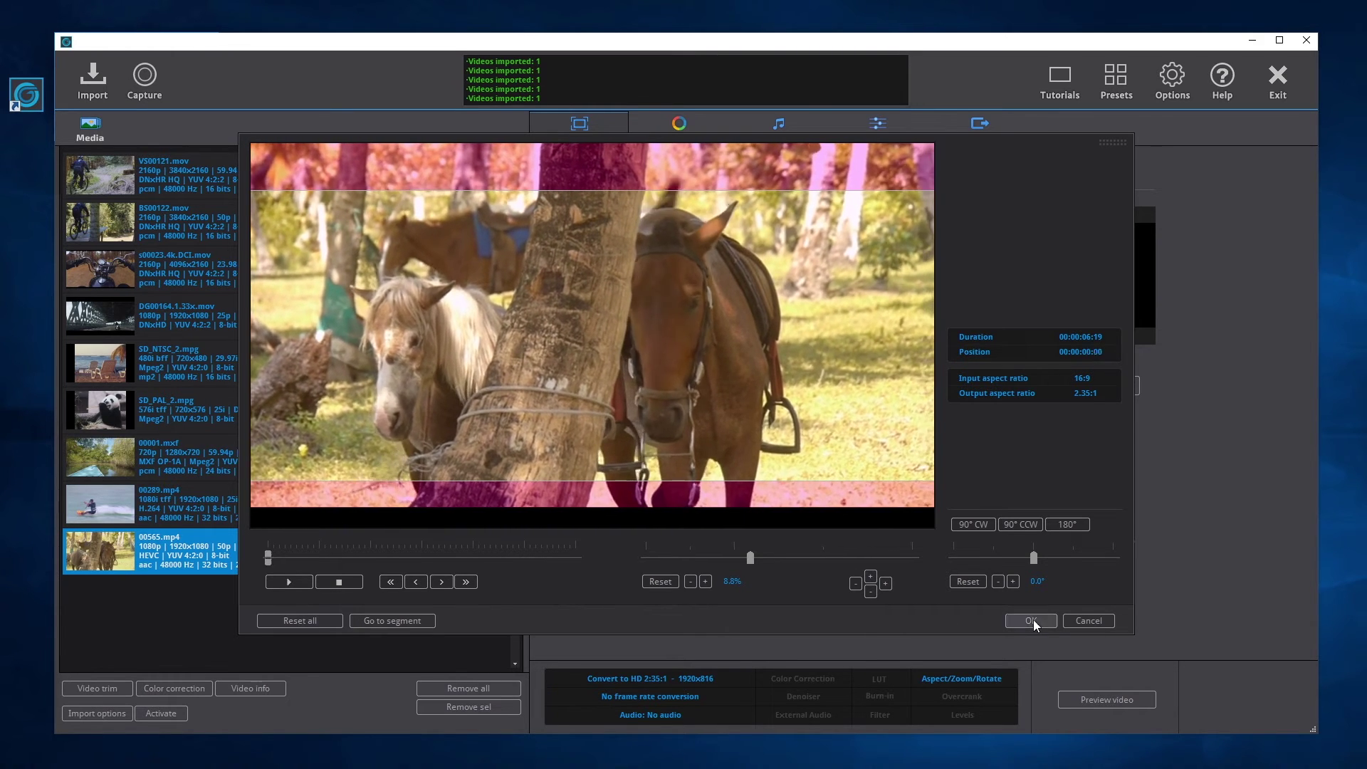
click(1033, 620)
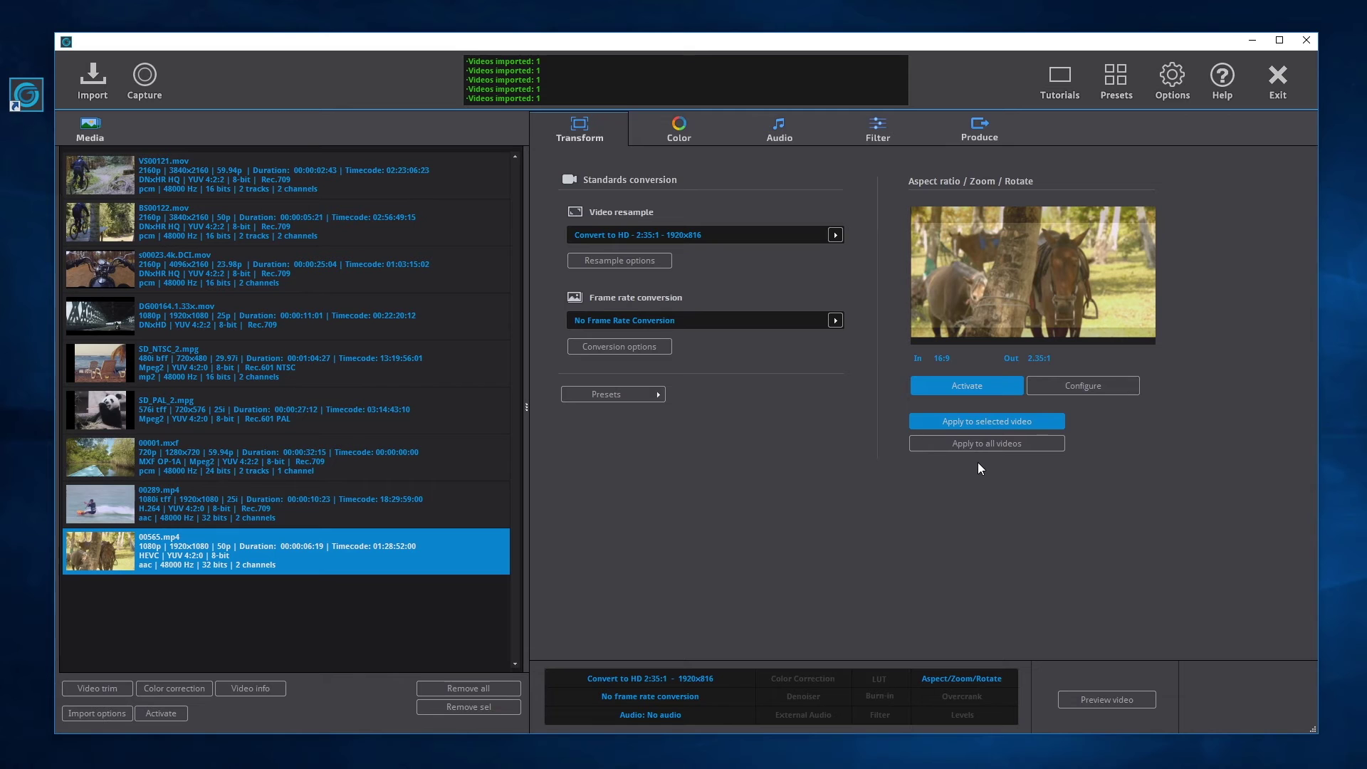
Step: Preview five other imported clips and switch framing to Apply to all videos
click(422, 510)
click(413, 458)
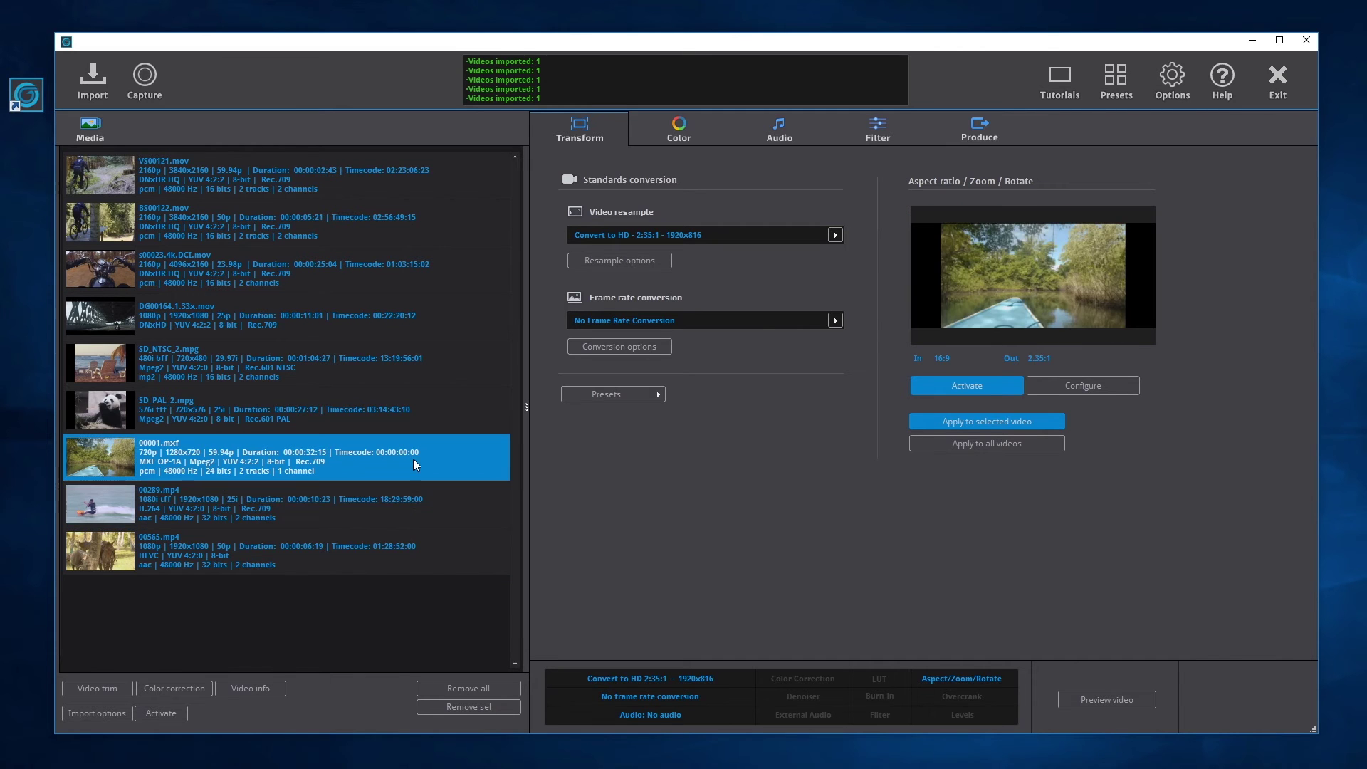
click(408, 409)
click(402, 326)
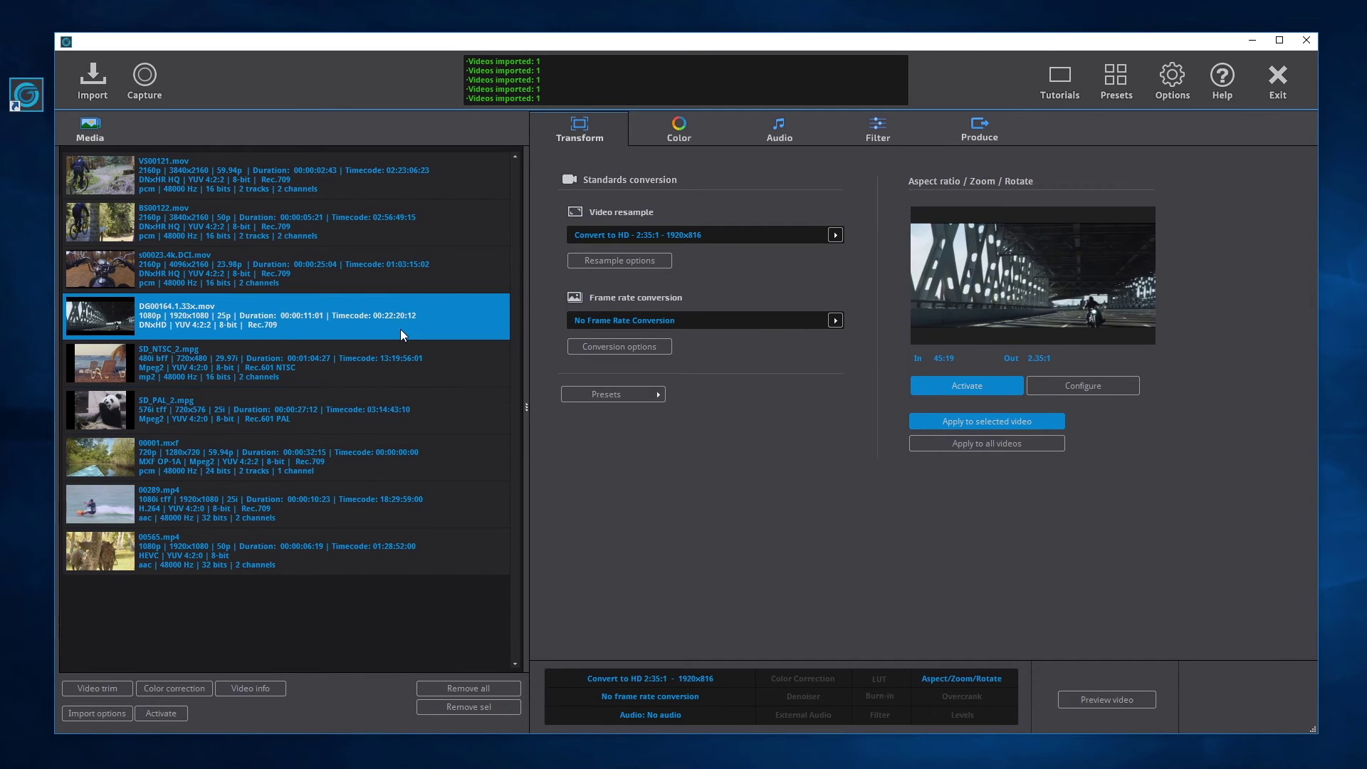
click(401, 276)
click(966, 442)
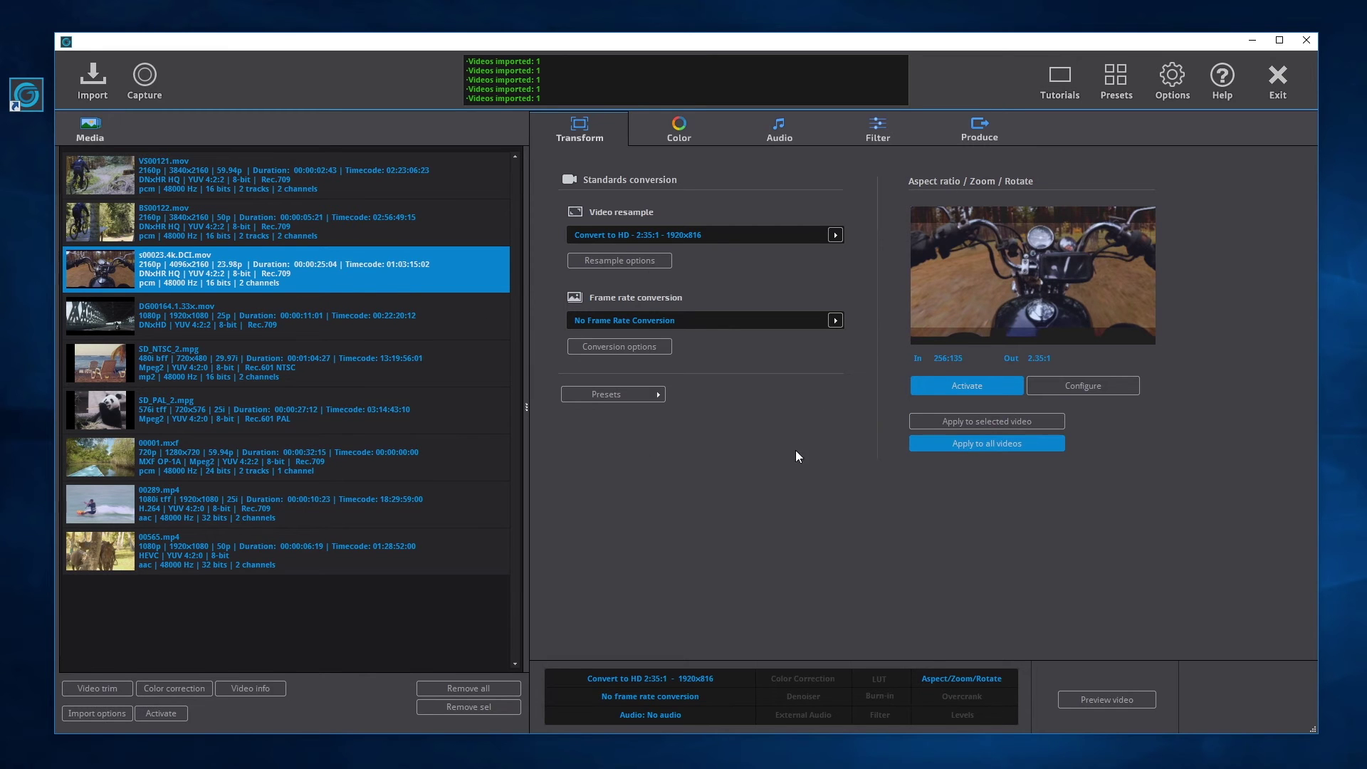
Step: Preview two more clips, return to the horses clip, and choose Apply to selected video
click(391, 466)
click(384, 508)
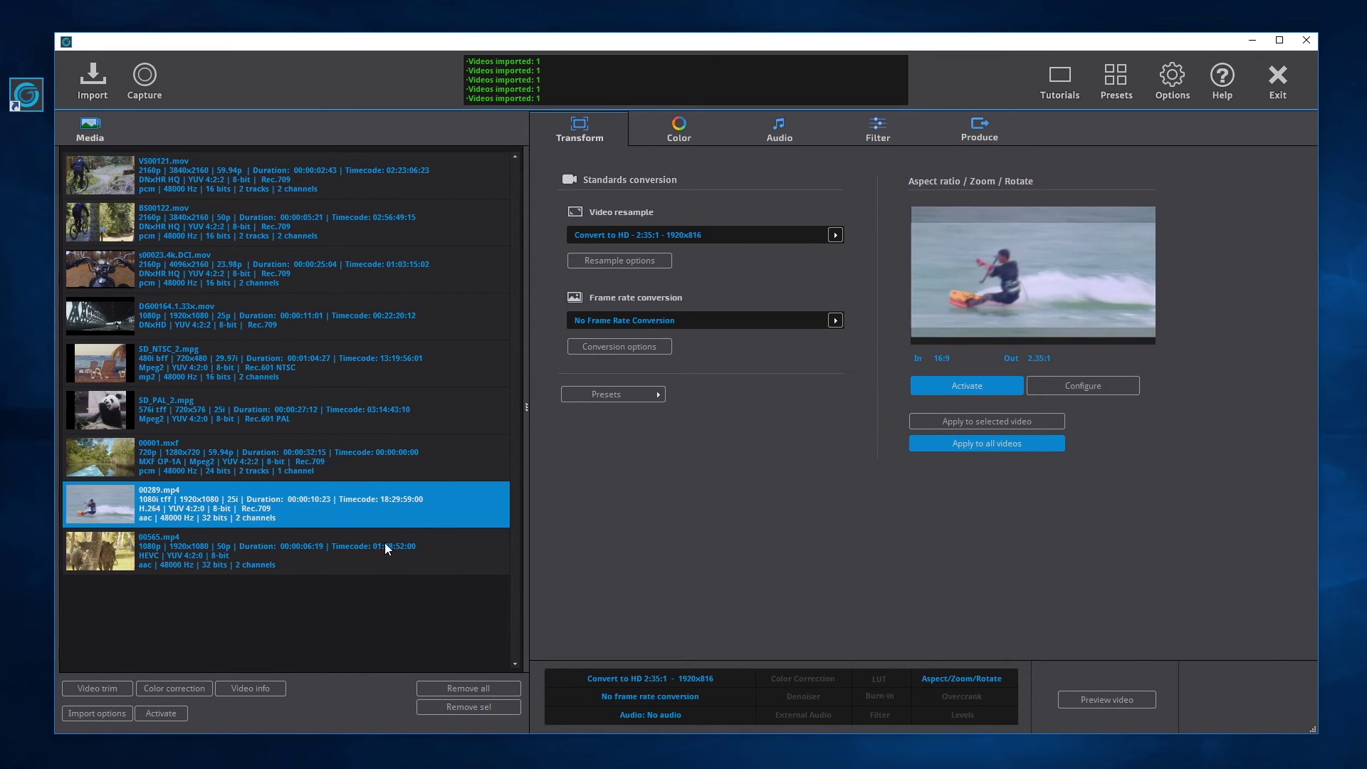
click(385, 554)
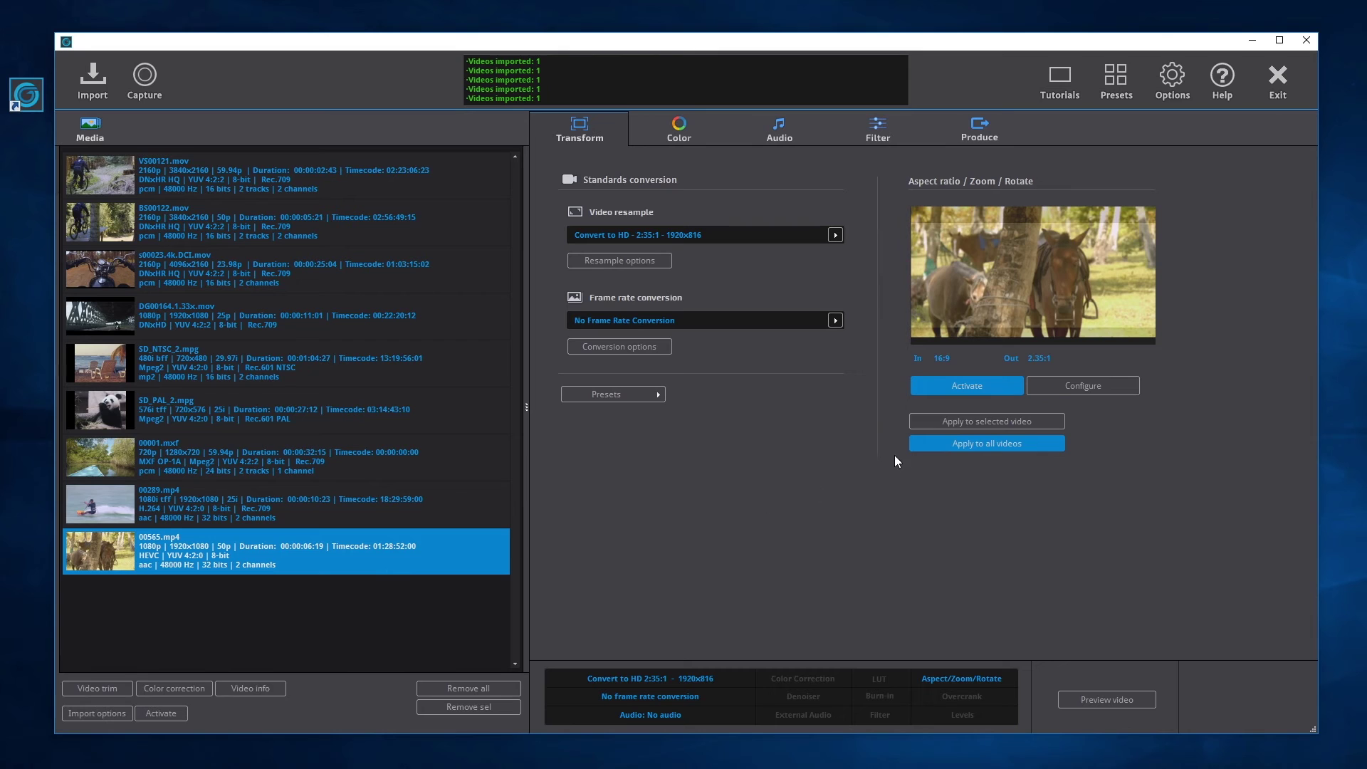
click(942, 420)
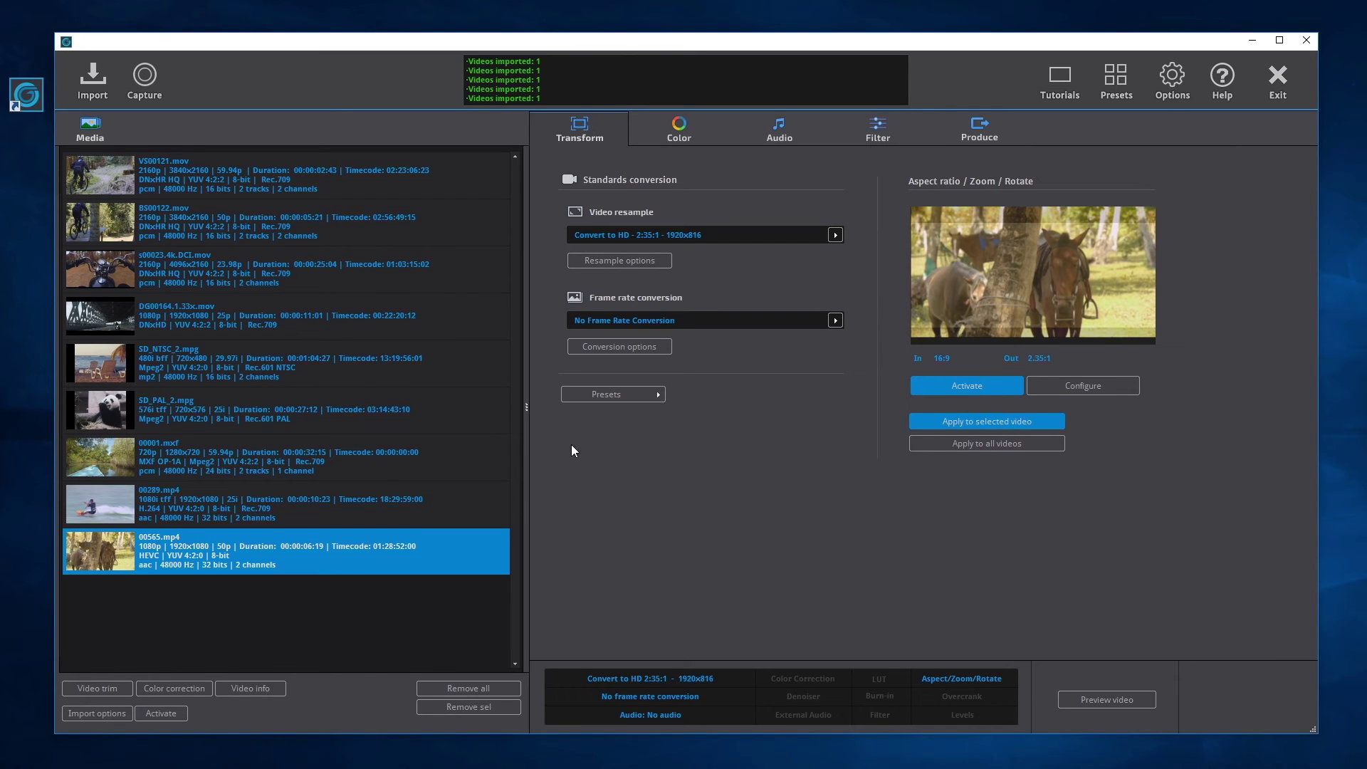
Step: Select s00023.4k.DCI.mov and set its resample target to HD 1080 16:9 (1920x1080)
click(344, 267)
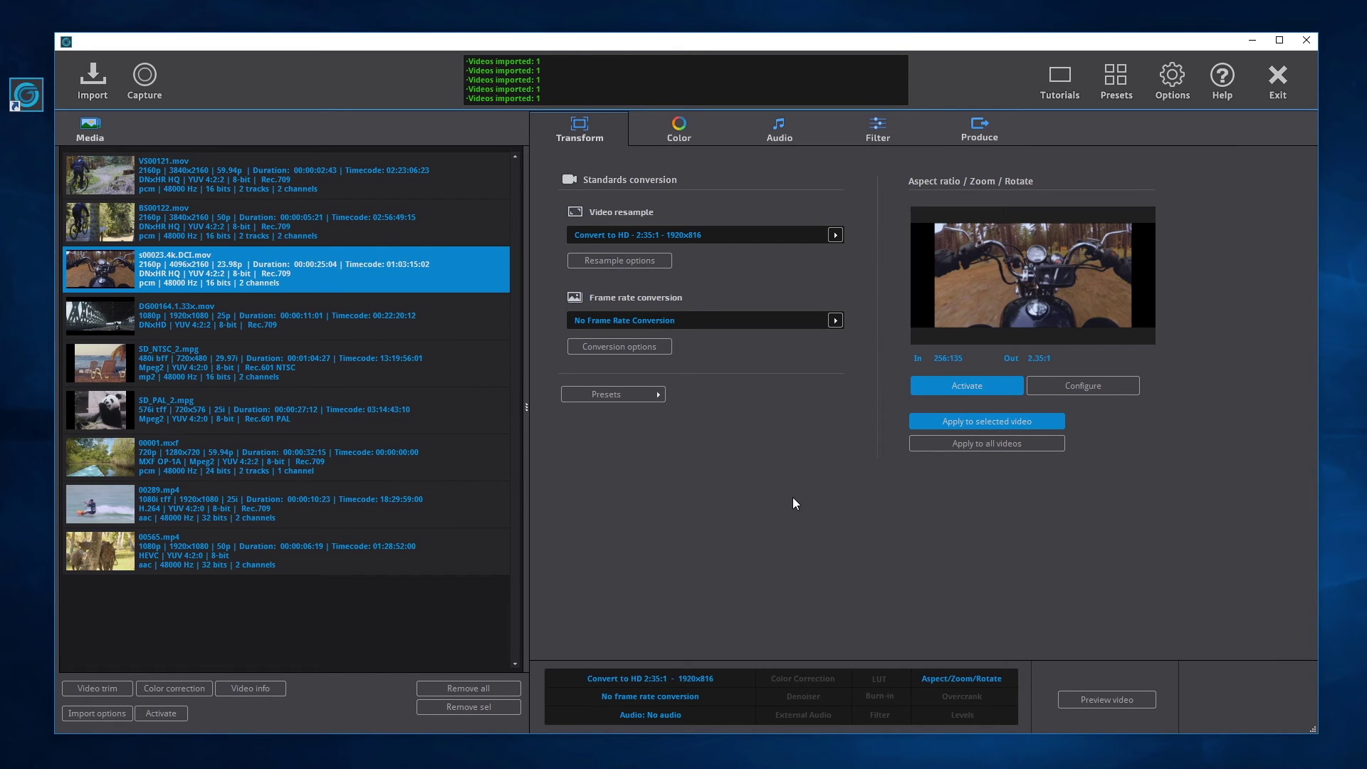
click(835, 235)
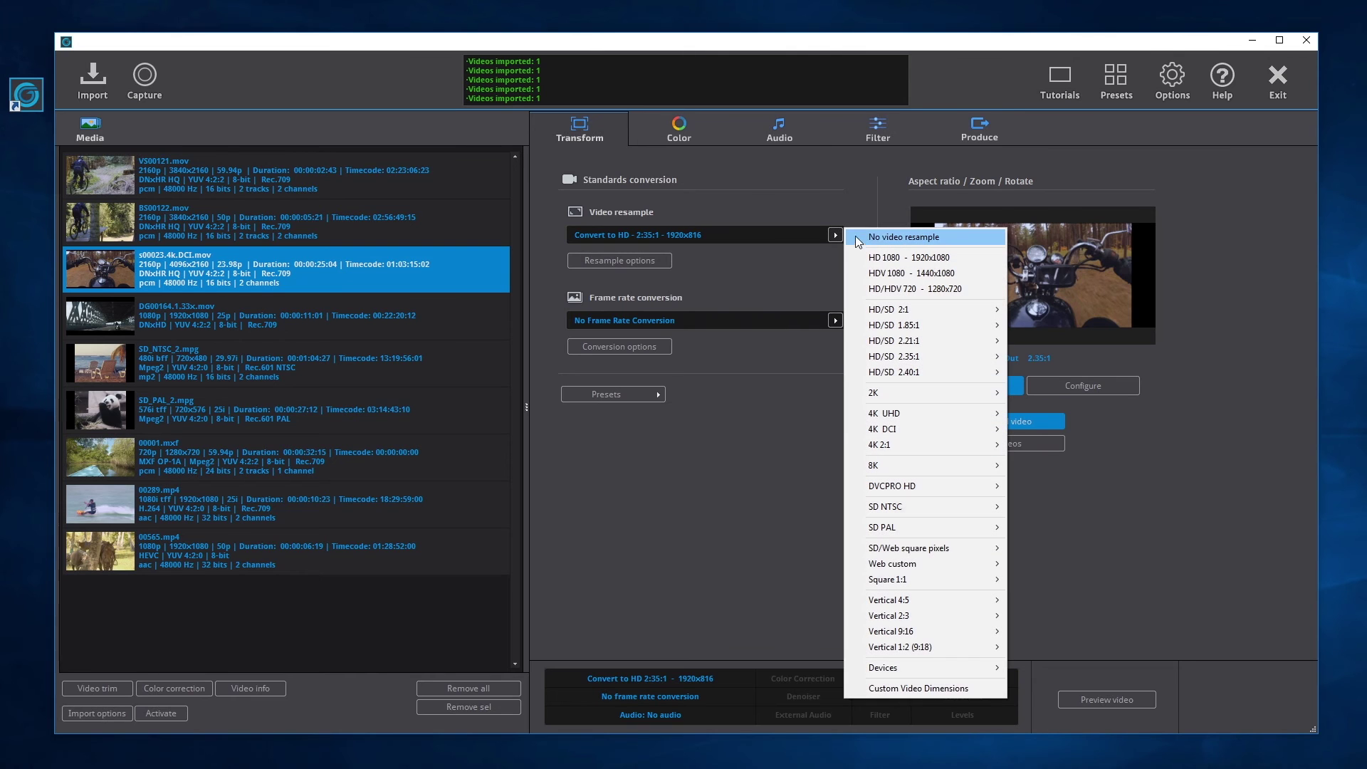
click(908, 259)
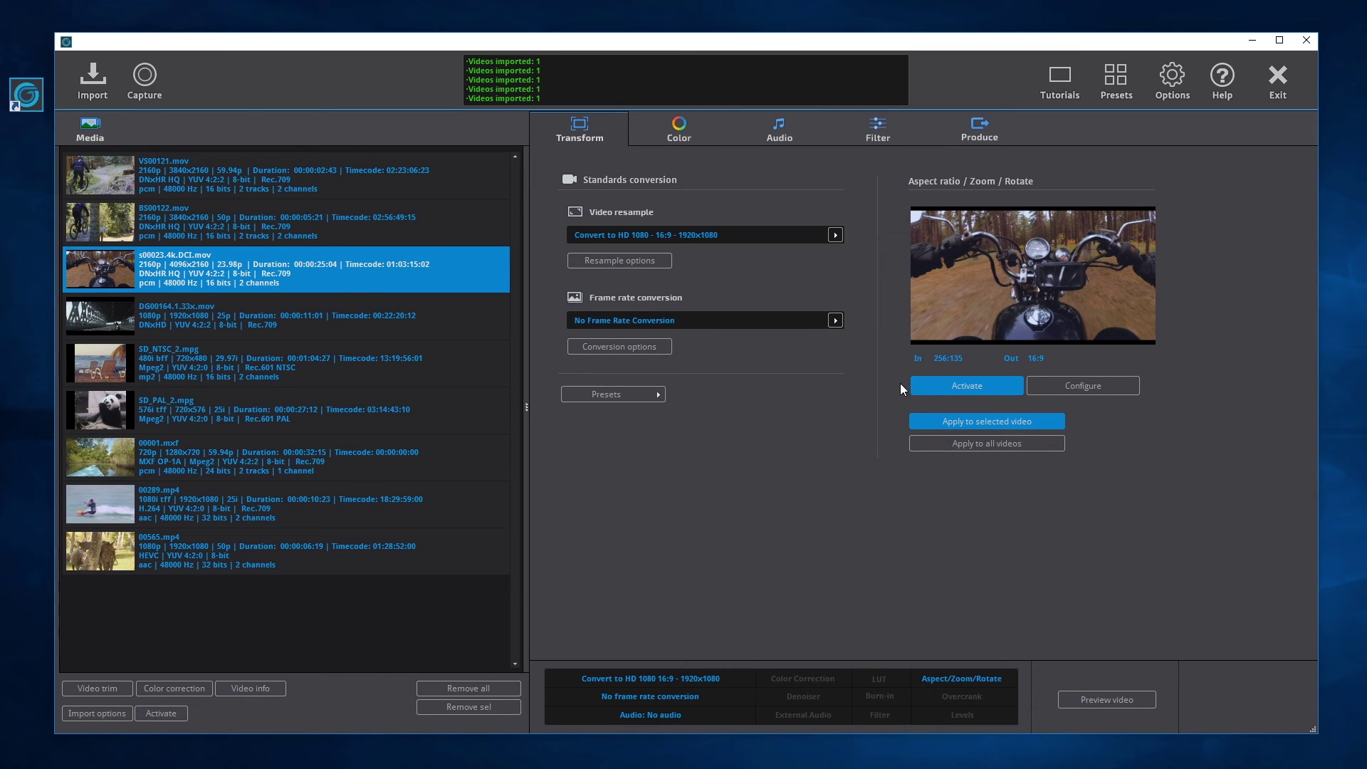
Step: Frame the motorcycle clip at 2.0% zoom, shifted six steps left, then check playback and confirm
click(998, 304)
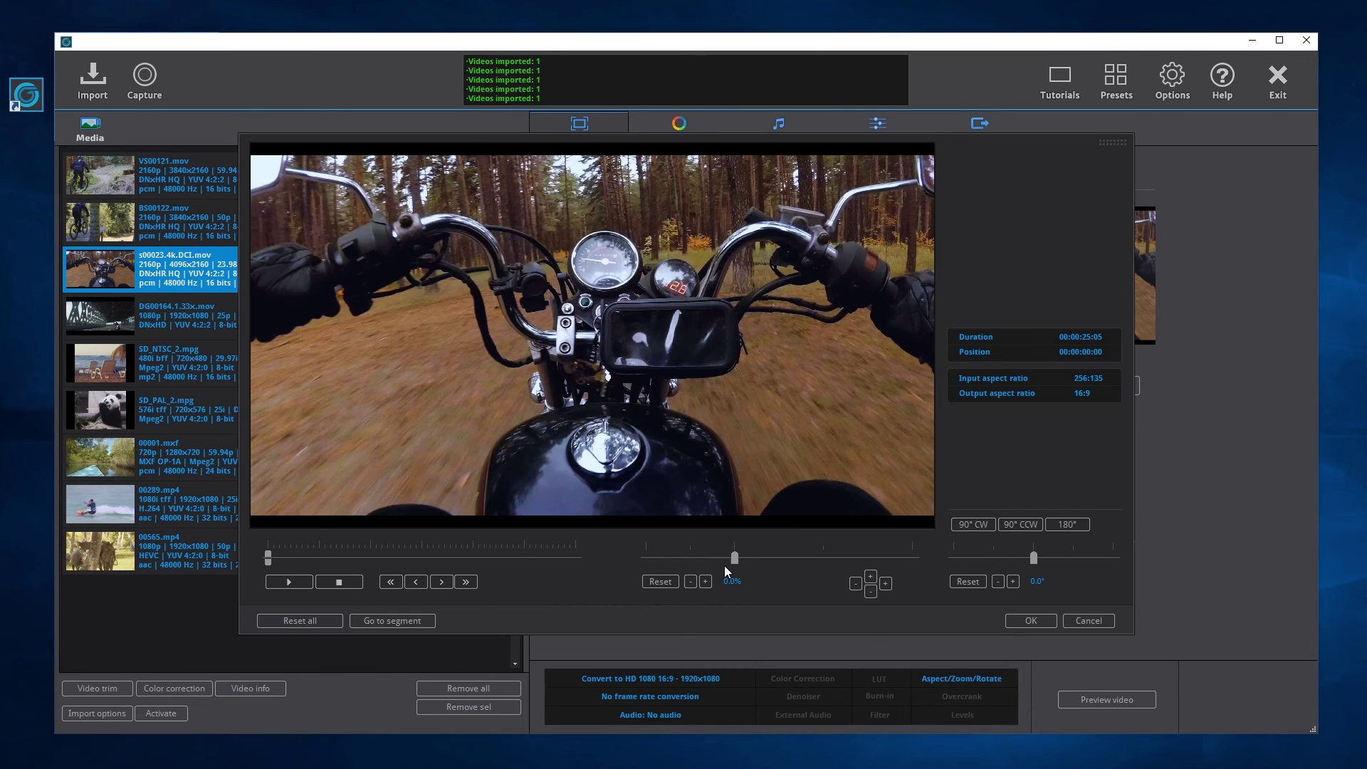
click(706, 581)
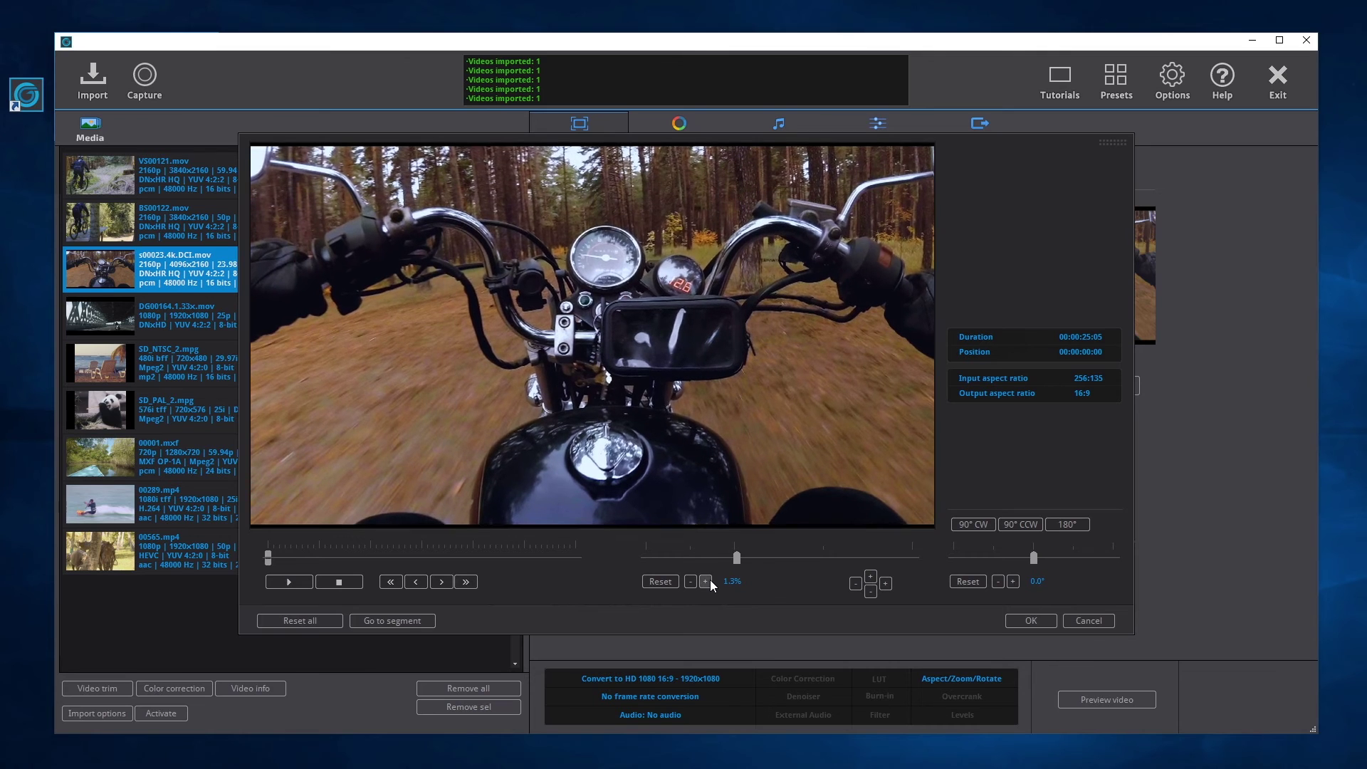
click(705, 581)
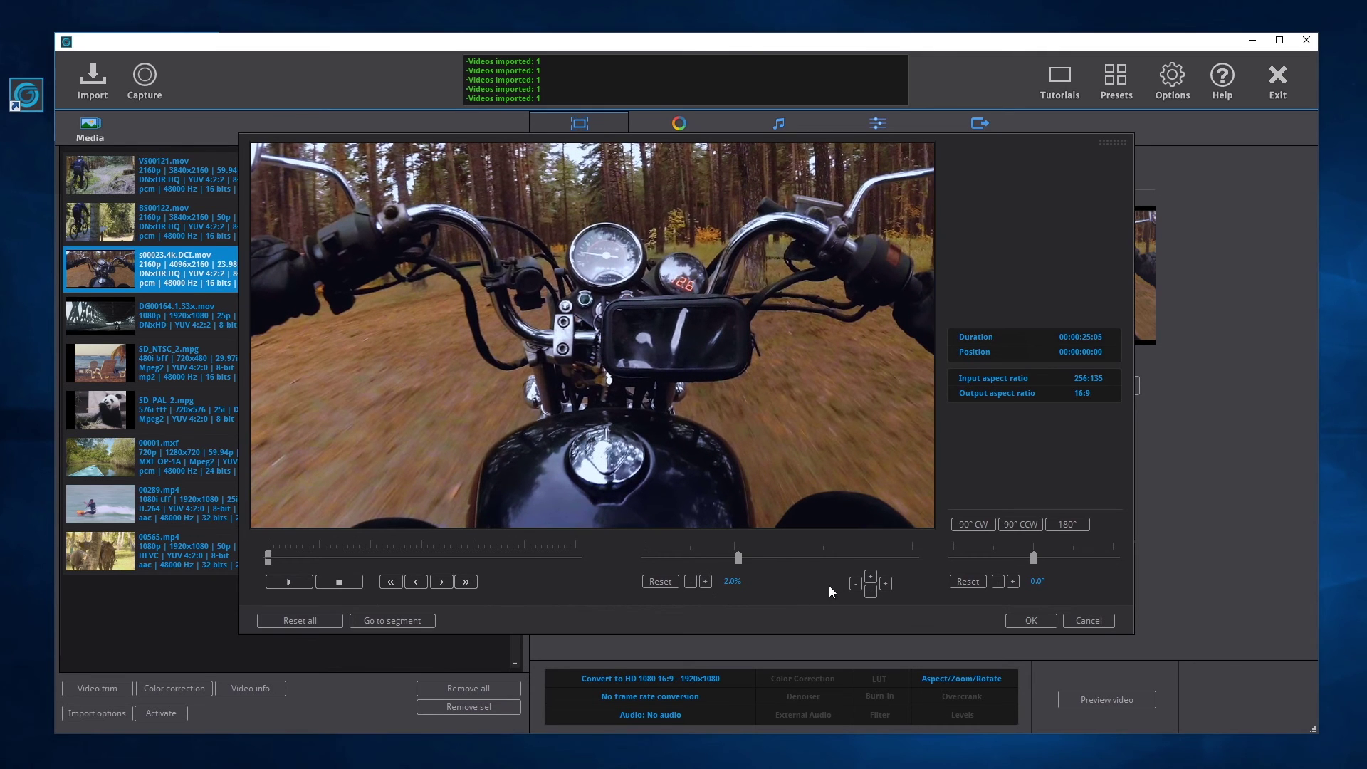
click(855, 581)
click(855, 581)
click(855, 582)
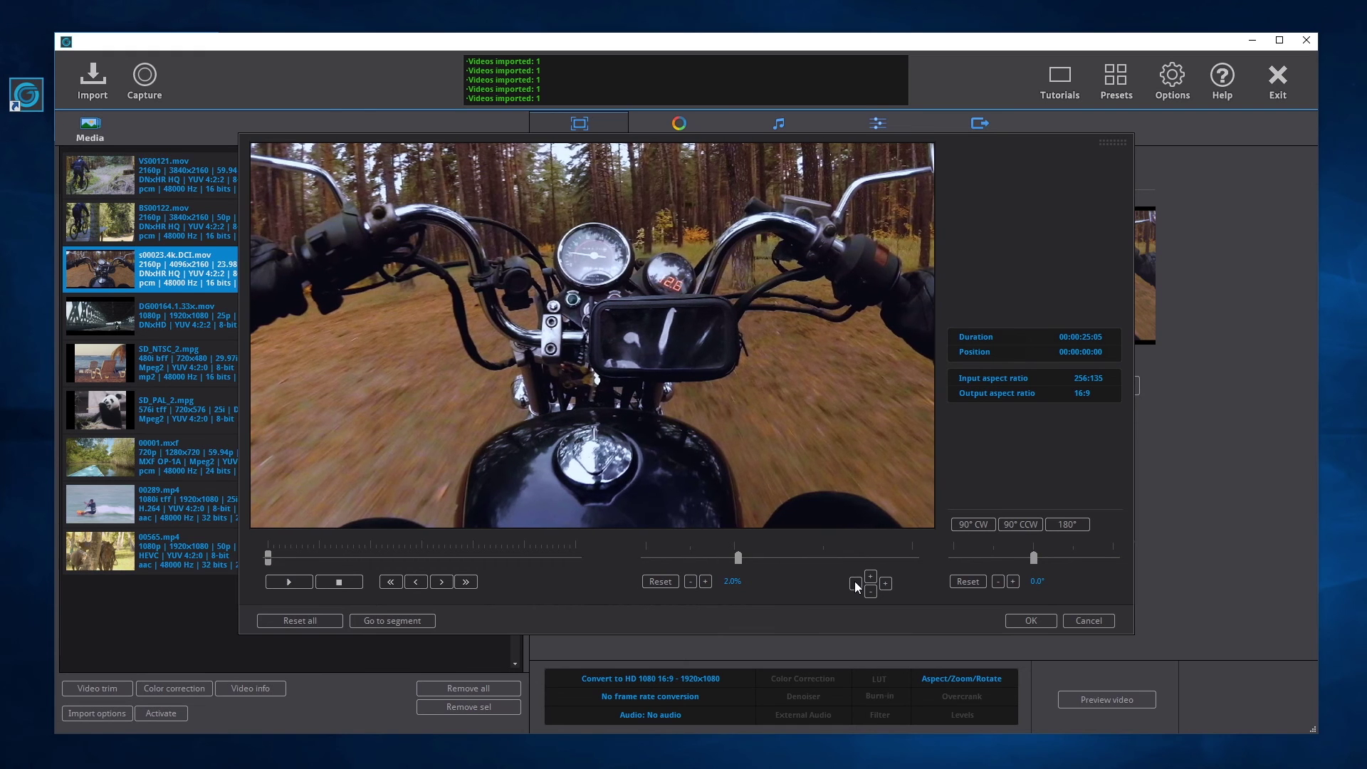
click(855, 582)
click(854, 581)
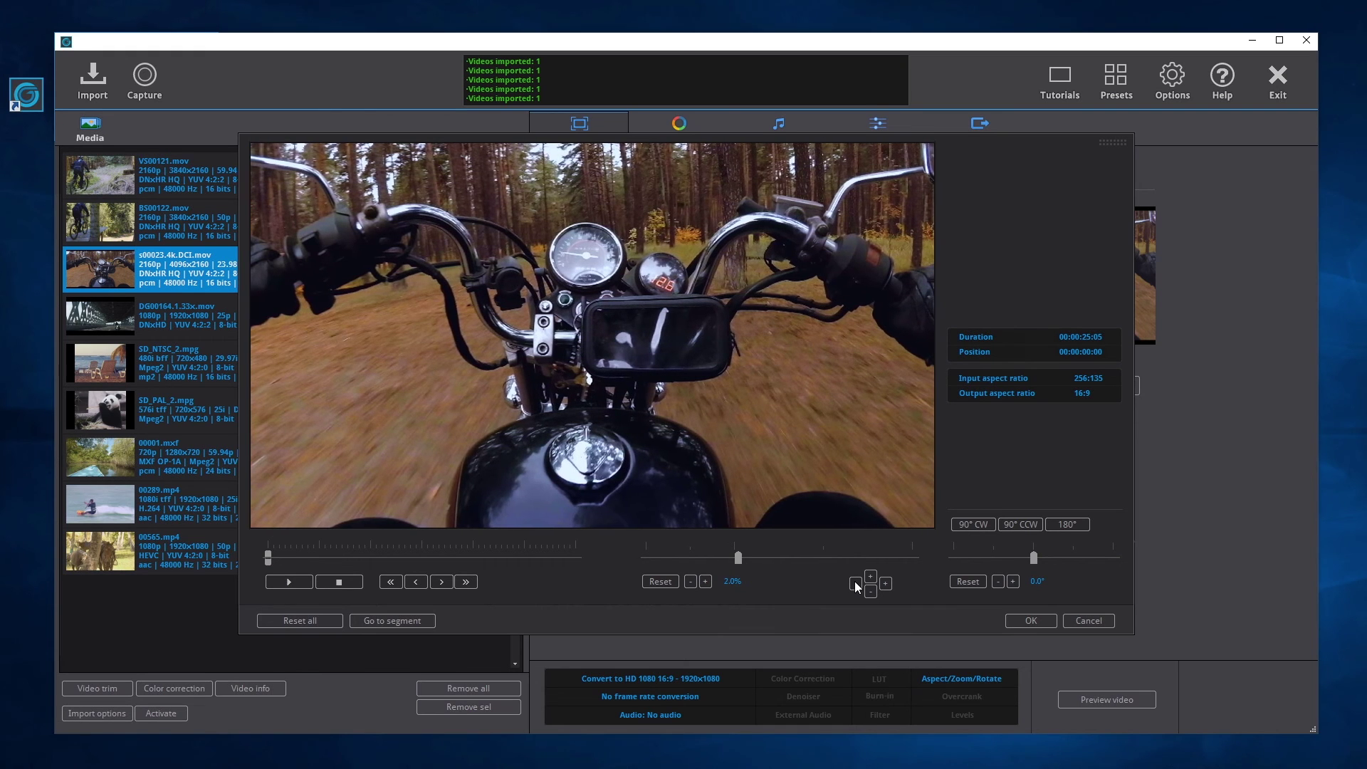
click(855, 580)
click(288, 581)
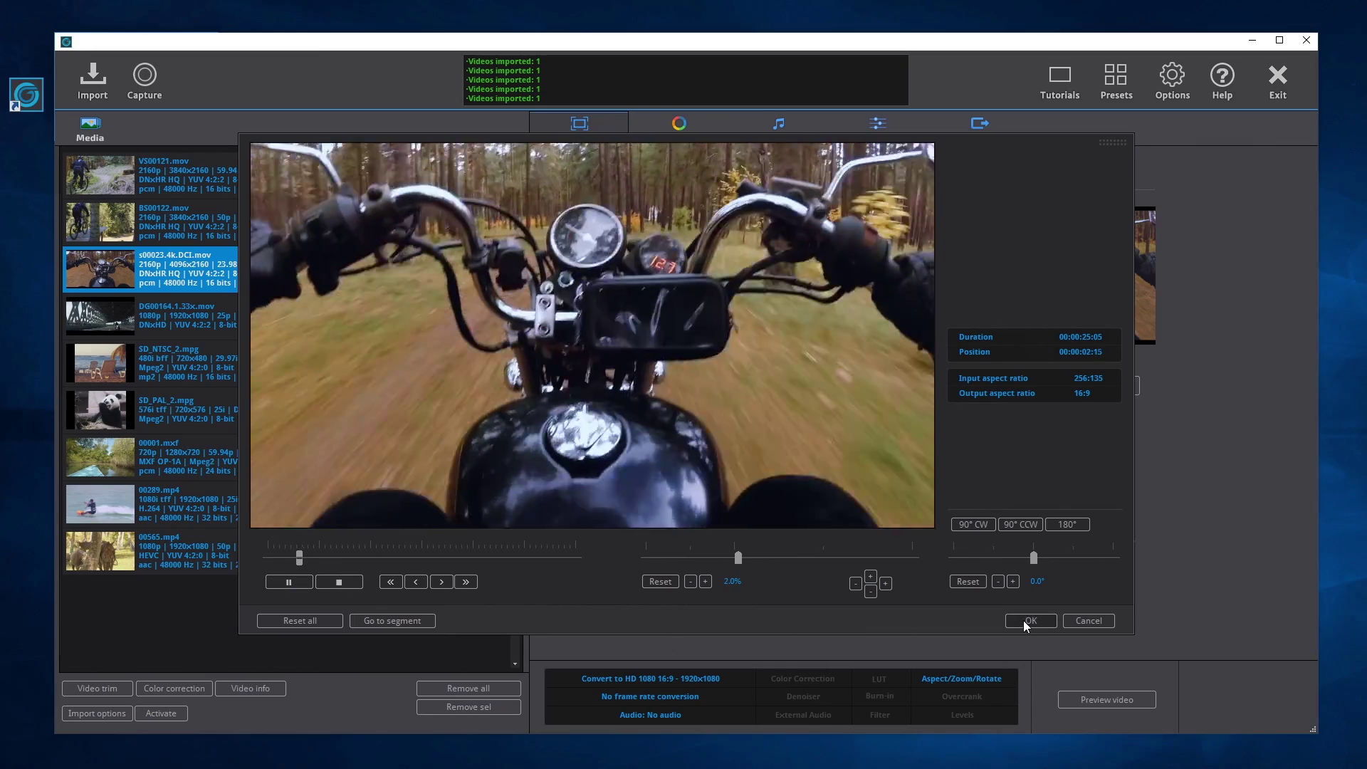
click(1023, 621)
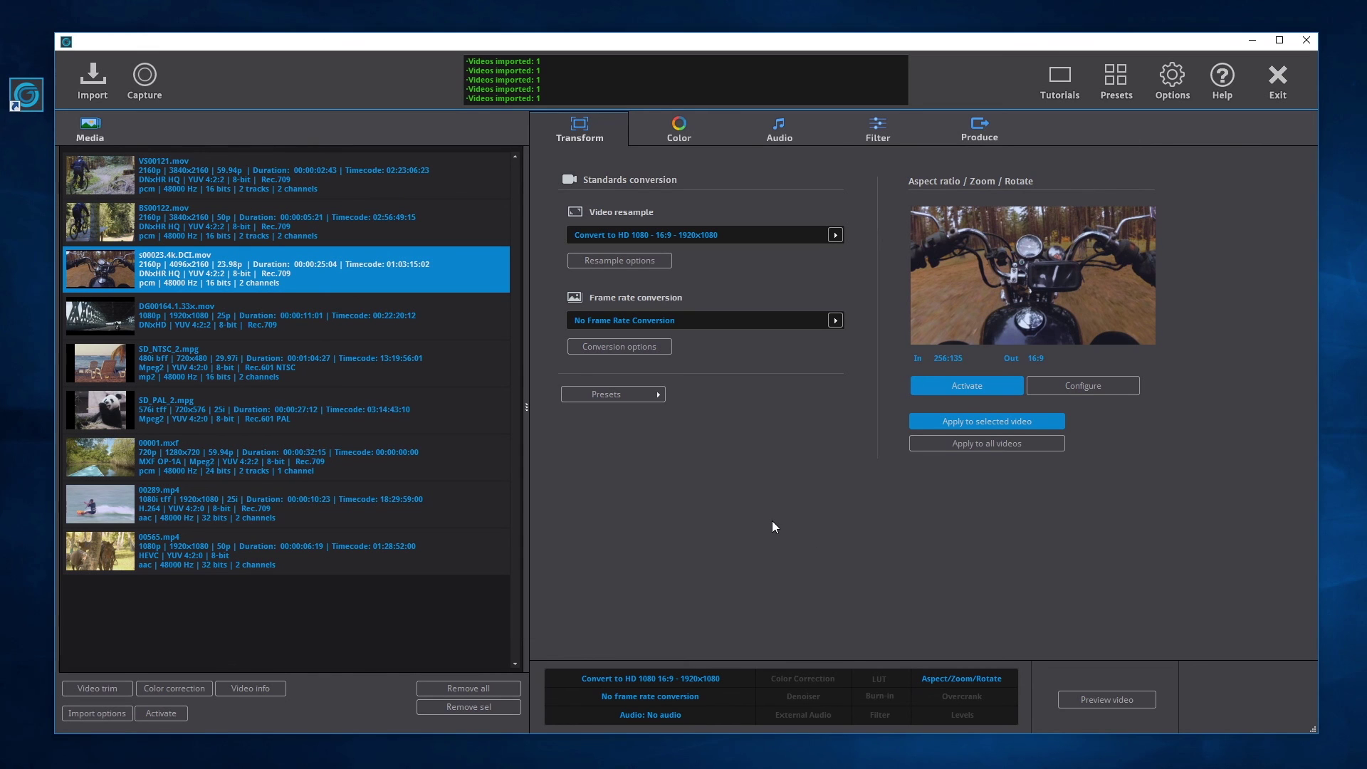